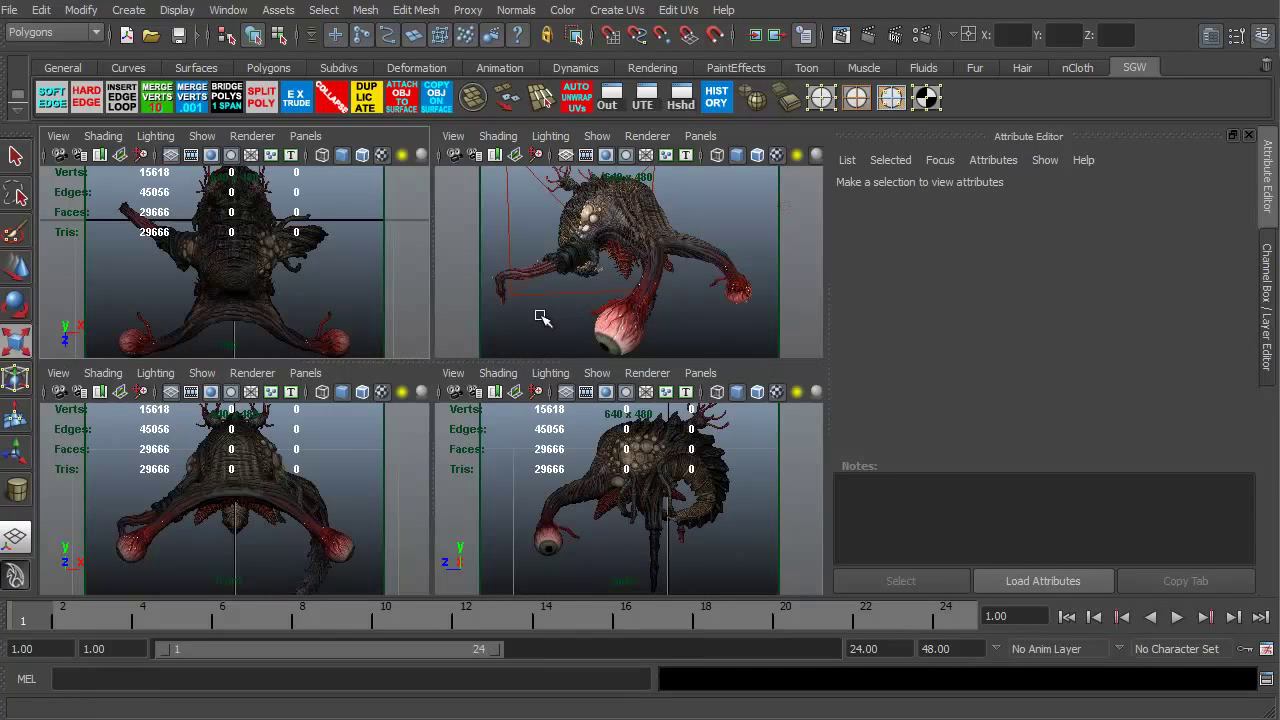
Tumble and track the perspective camera to reframe the tentacled creature
{"action": "mouse_move", "coordinate": [540, 310]}
{"action": "left_mouse_down", "text": "alt"}
{"action": "mouse_move", "coordinate": [556, 291]}
{"action": "mouse_move", "coordinate": [406, 300]}
{"action": "mouse_move", "coordinate": [466, 314]}
{"action": "mouse_move", "coordinate": [574, 304]}
{"action": "mouse_move", "coordinate": [563, 303]}
{"action": "left_mouse_up", "text": "alt"}
{"action": "middle_click_drag", "start_coordinate": [563, 303], "coordinate": [597, 305], "text": "alt"}
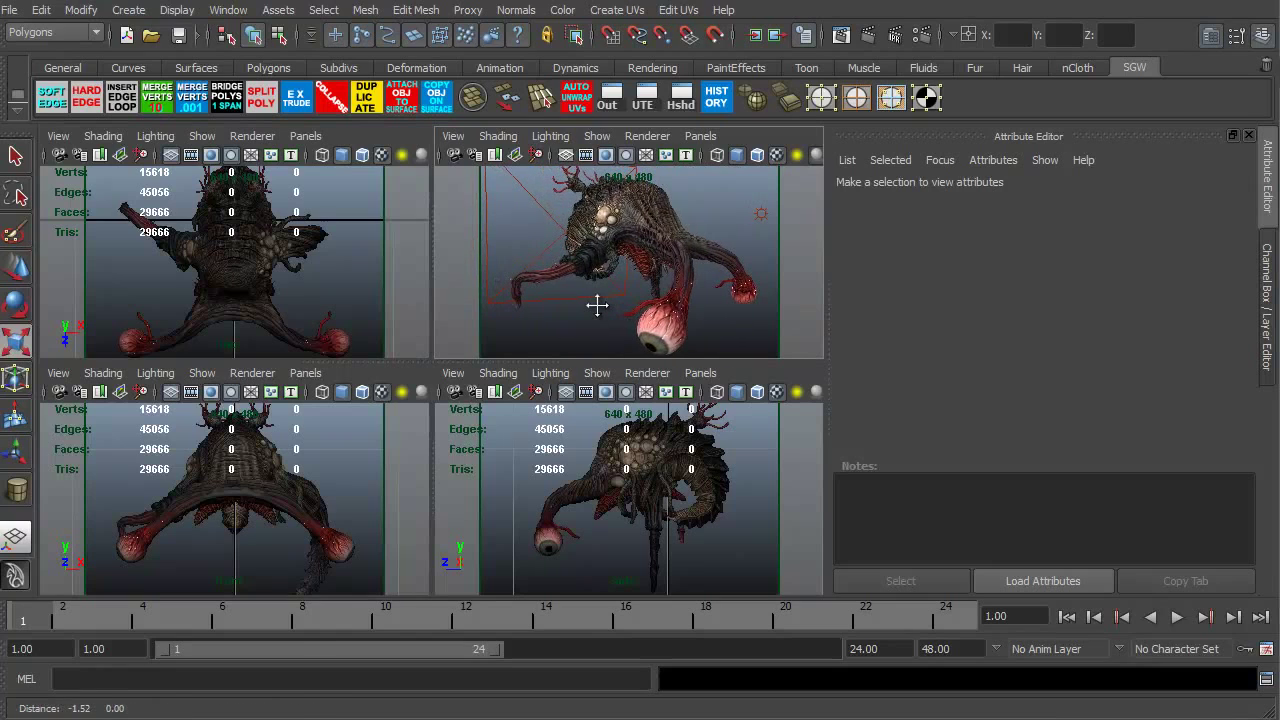
{"action": "left_click_drag", "start_coordinate": [597, 305], "coordinate": [594, 306], "text": "alt"}
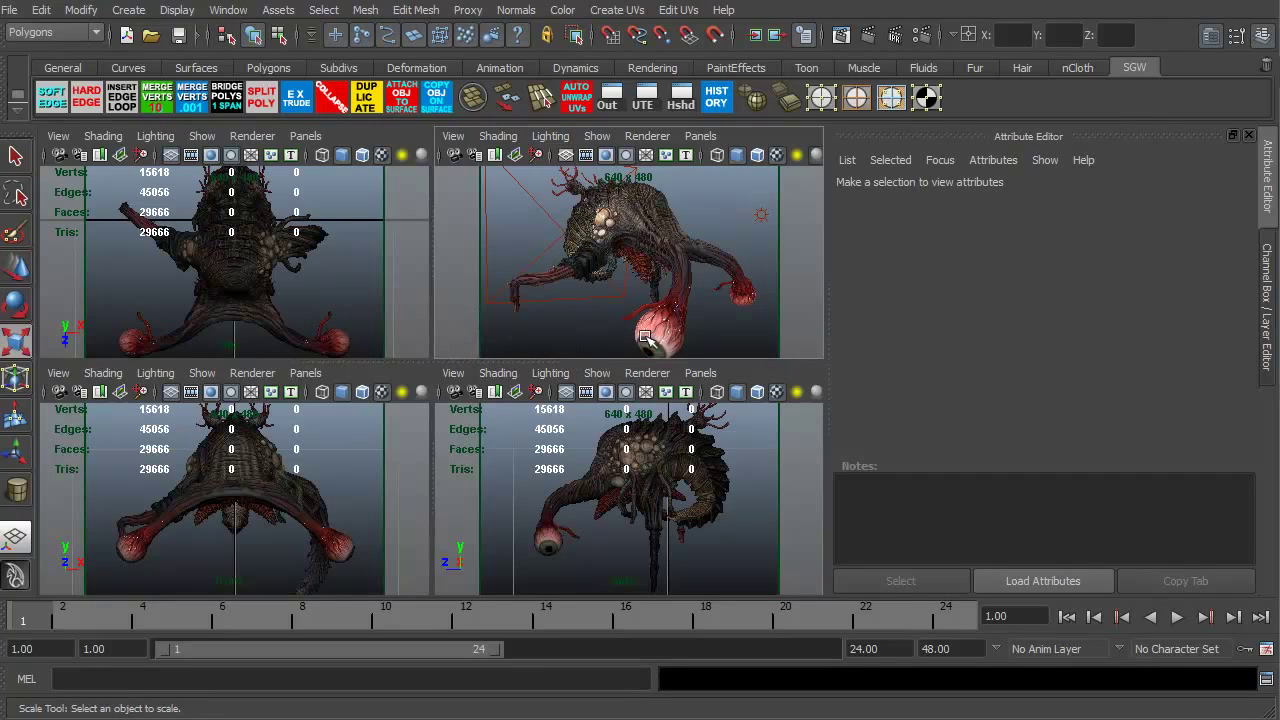
Render and close a test frame from each camera: perspective, side, top, then front
{"action": "left_click", "coordinate": [866, 36]}
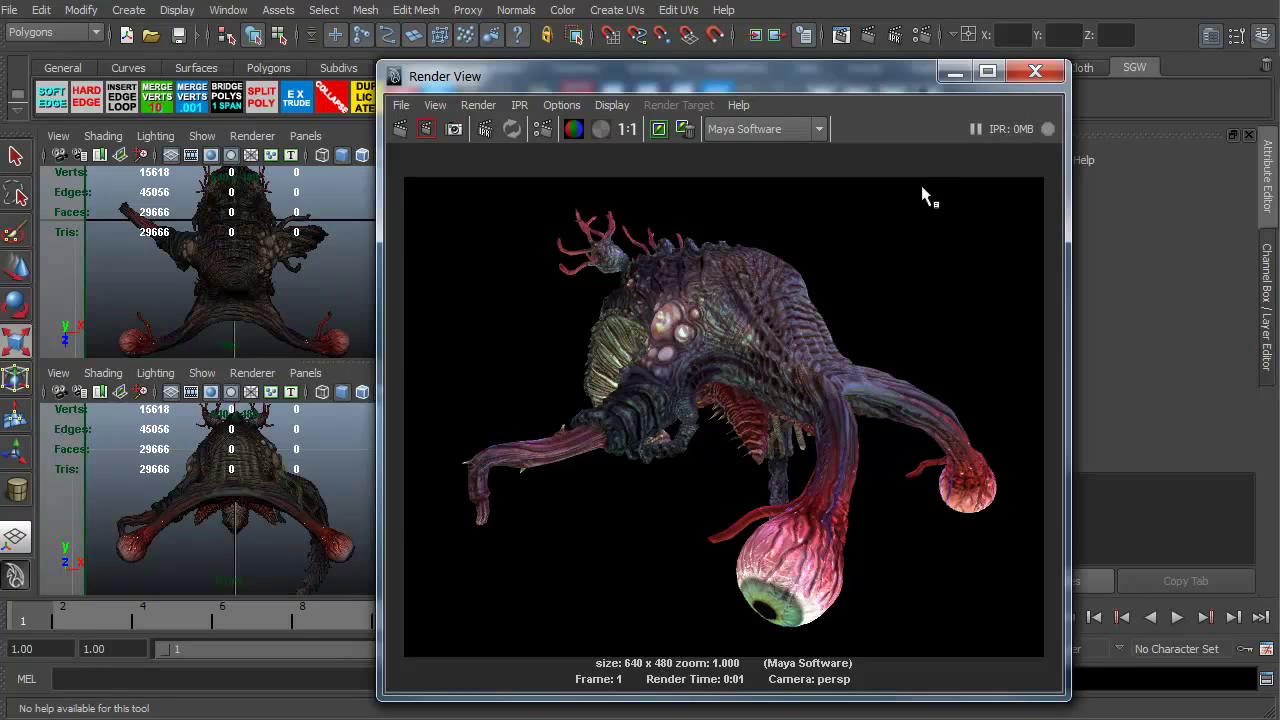
{"action": "left_click", "coordinate": [1035, 72]}
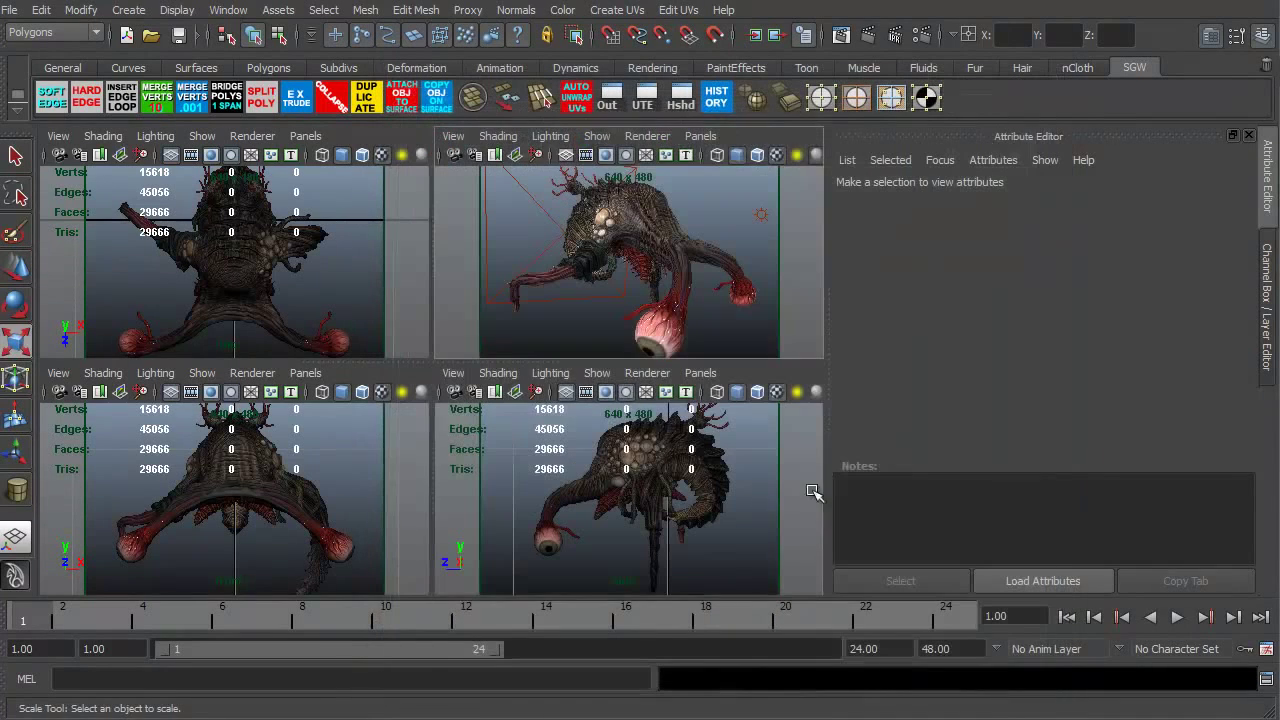
{"action": "left_click", "coordinate": [734, 556]}
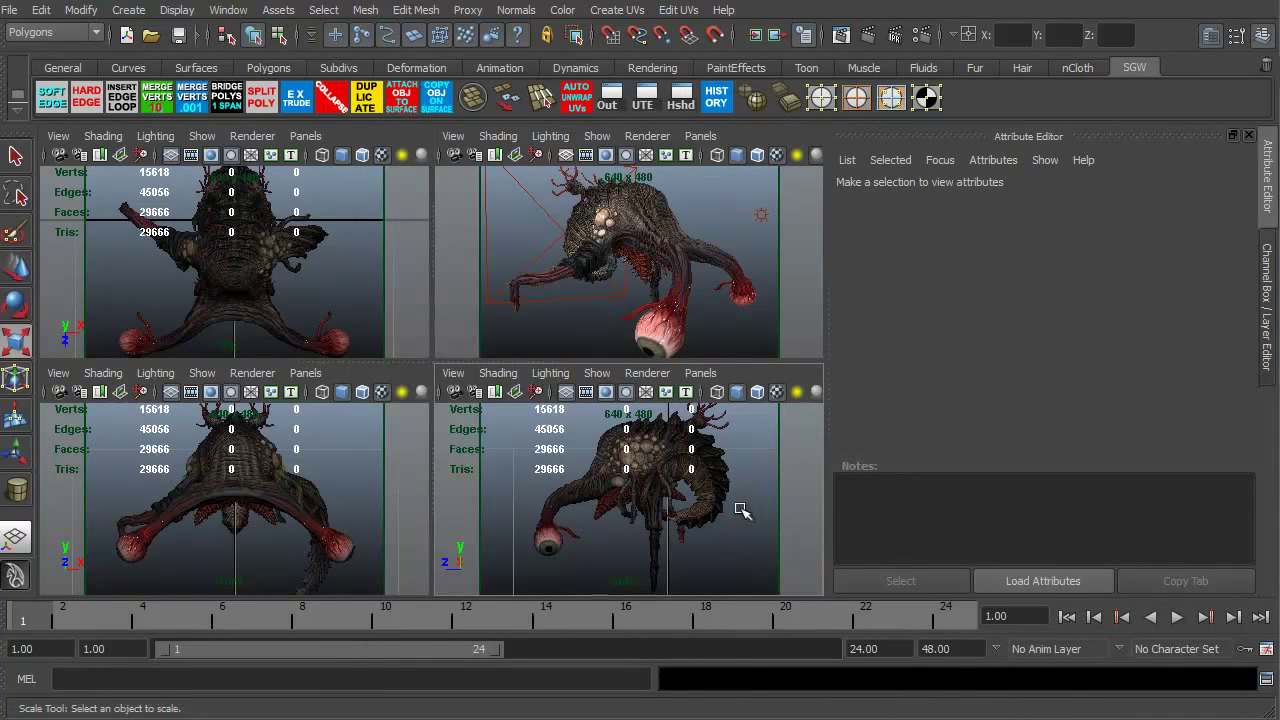
{"action": "left_click", "coordinate": [864, 33]}
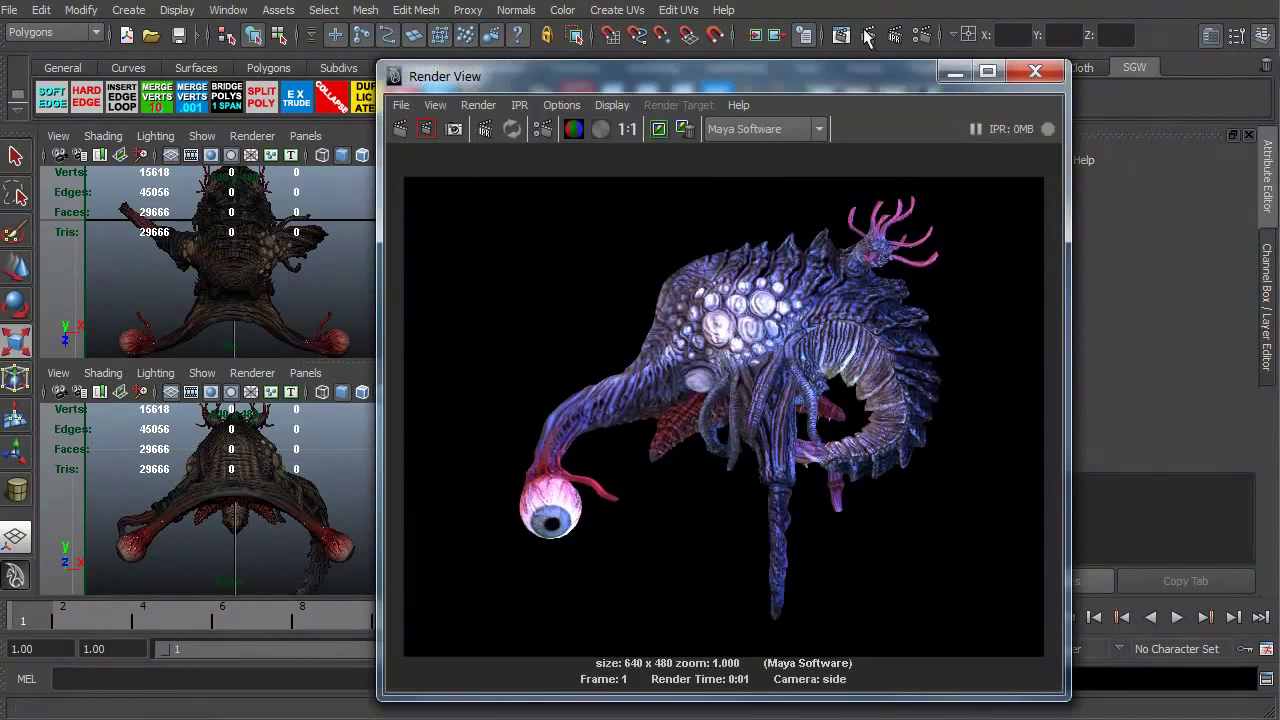
{"action": "left_click", "coordinate": [1035, 71]}
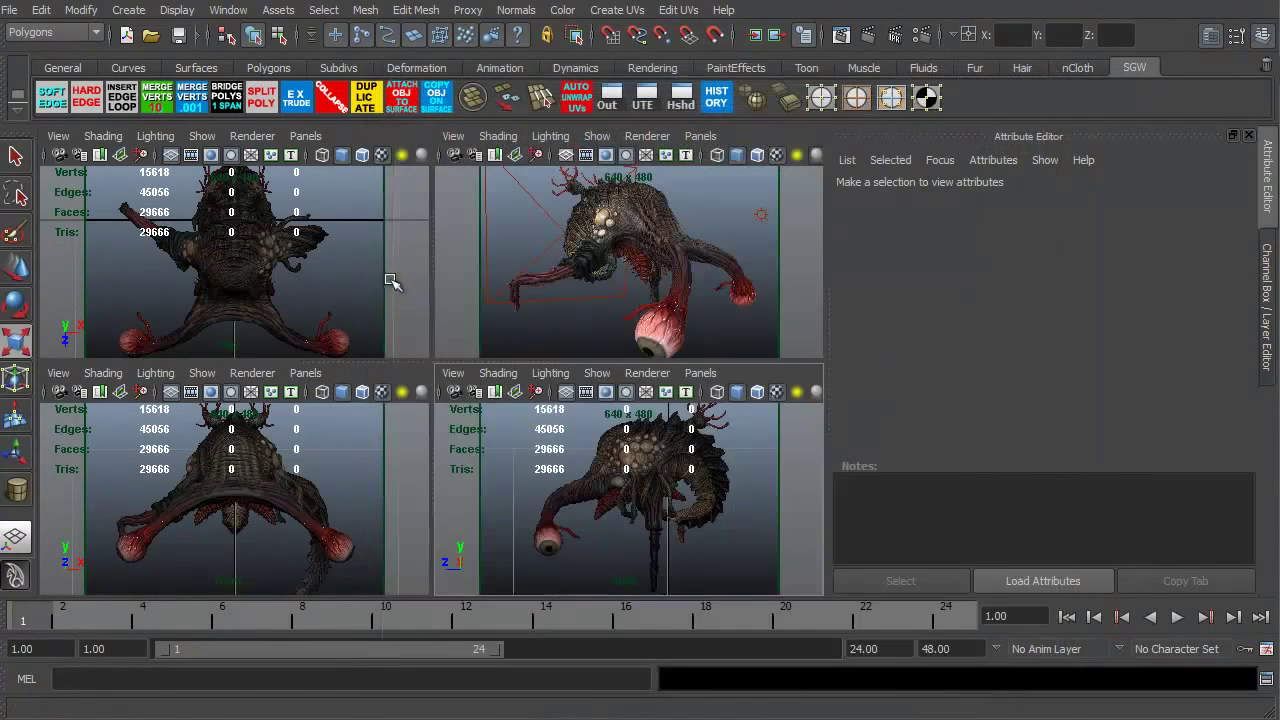
{"action": "left_click", "coordinate": [866, 34]}
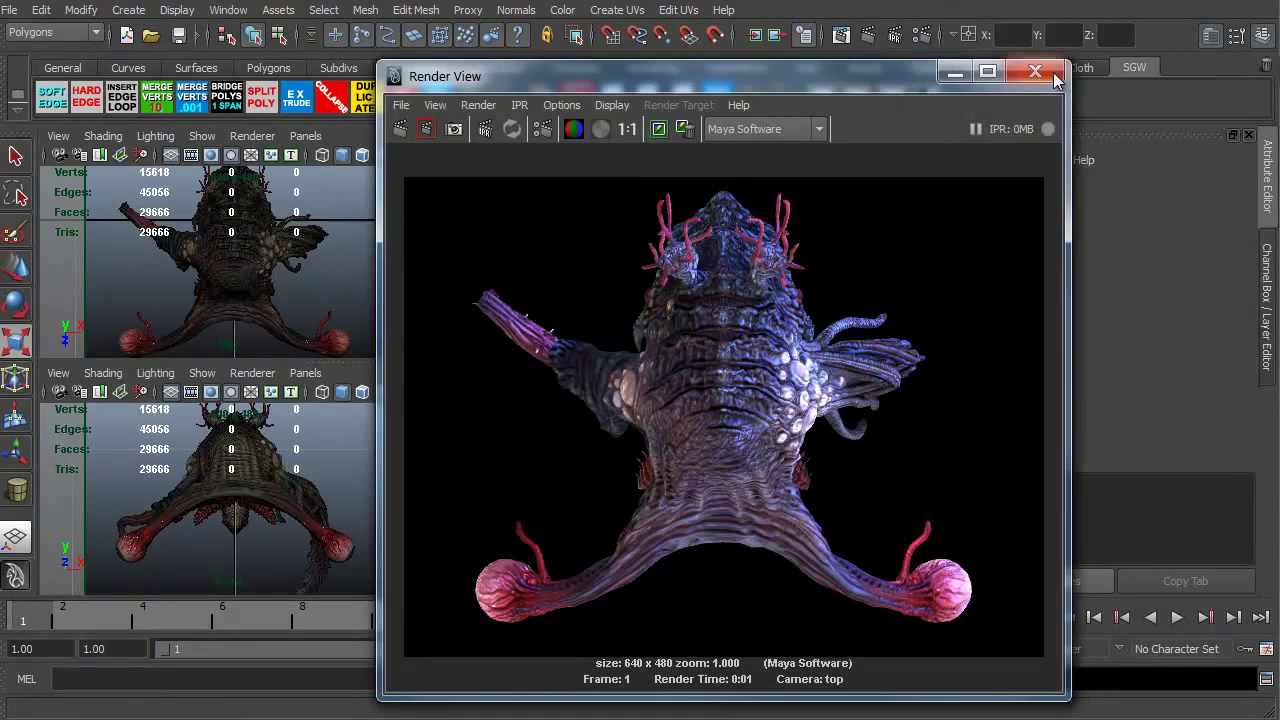
{"action": "left_click", "coordinate": [1035, 71]}
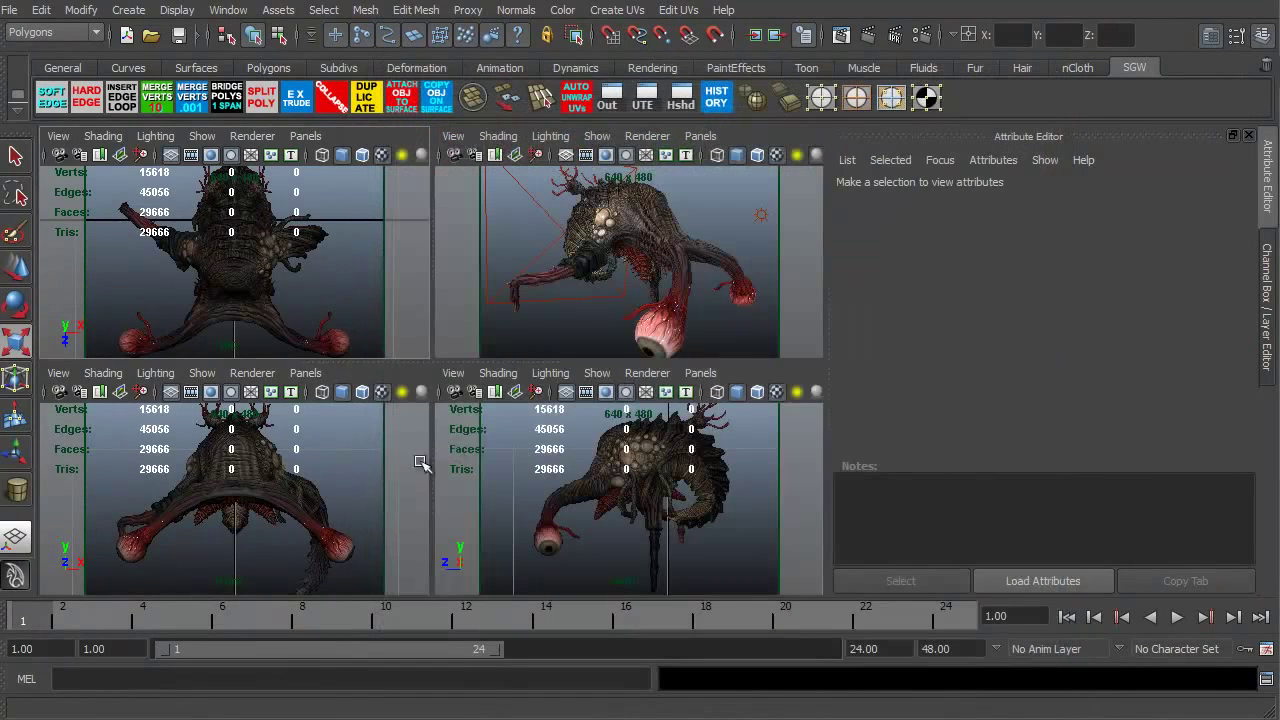
{"action": "left_click", "coordinate": [867, 35]}
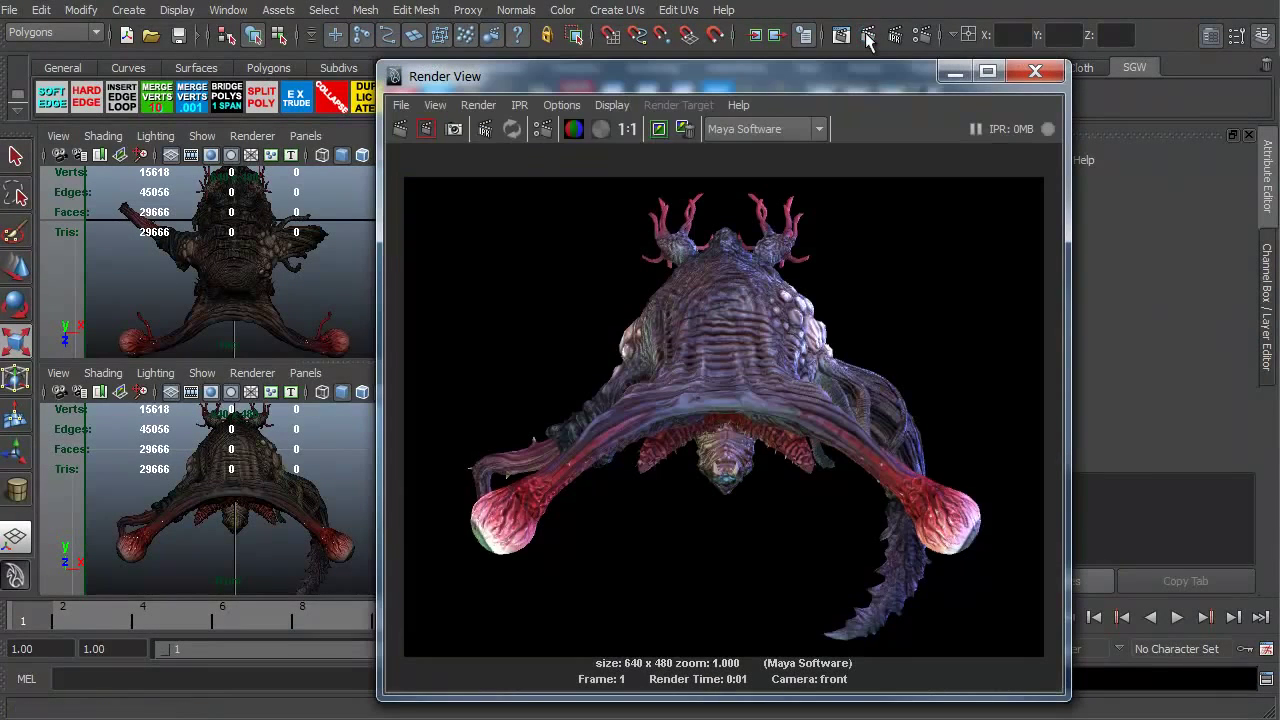
{"action": "left_click", "coordinate": [1030, 71]}
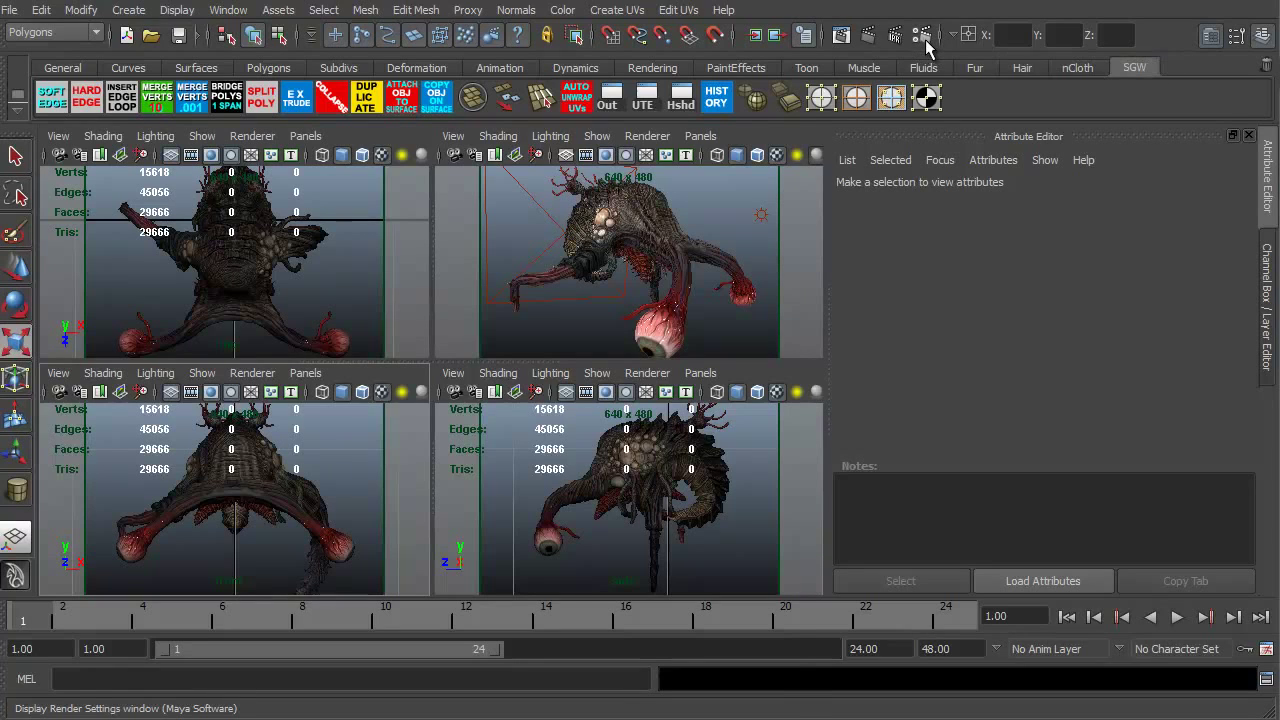
Open Render Settings and confirm Maya IFF as the image format on the Common tab
{"action": "left_click", "coordinate": [926, 42]}
{"action": "left_click_drag", "start_coordinate": [587, 28], "coordinate": [1061, 35]}
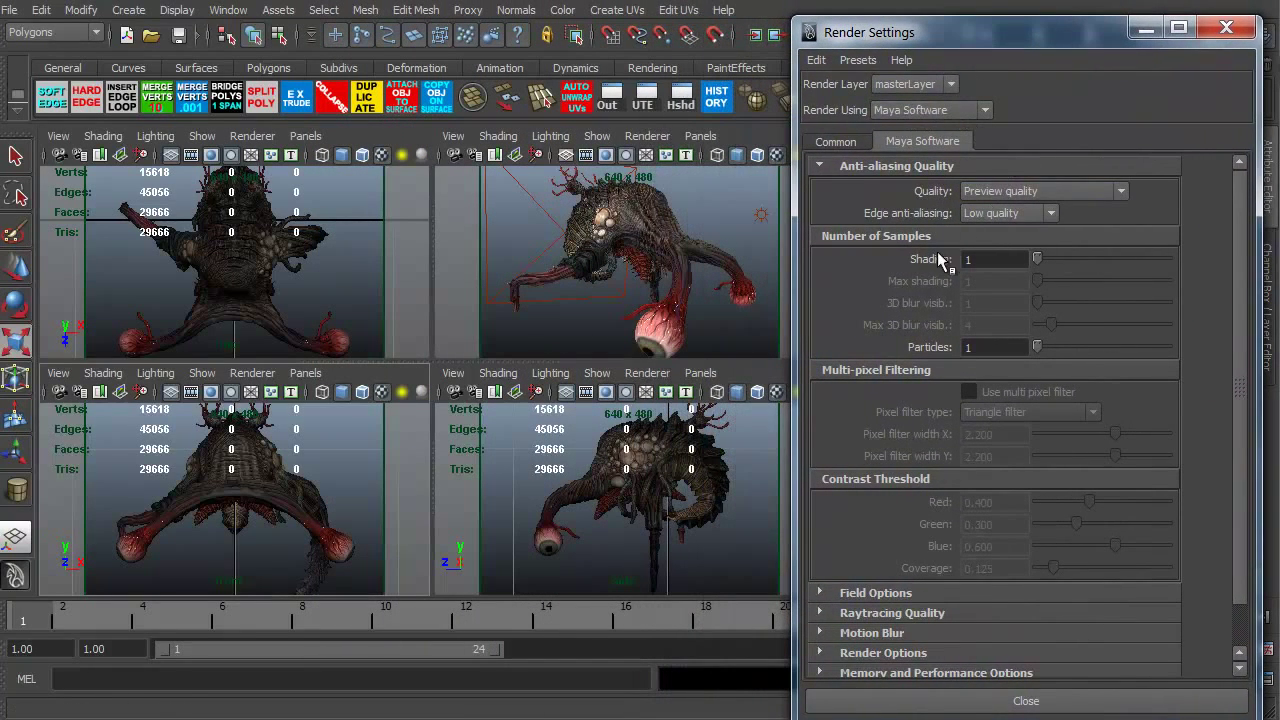
{"action": "left_click", "coordinate": [827, 145]}
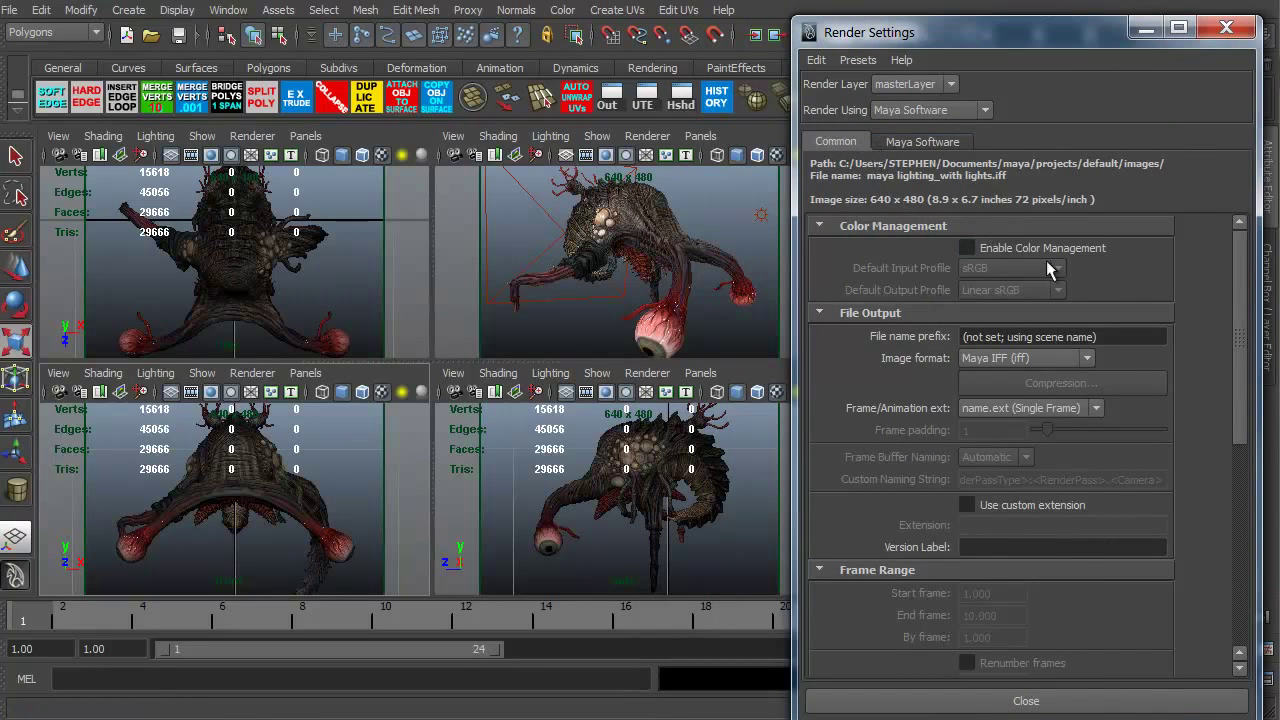
{"action": "scroll", "coordinate": [1242, 270], "scroll_direction": "down", "scroll_amount": 1}
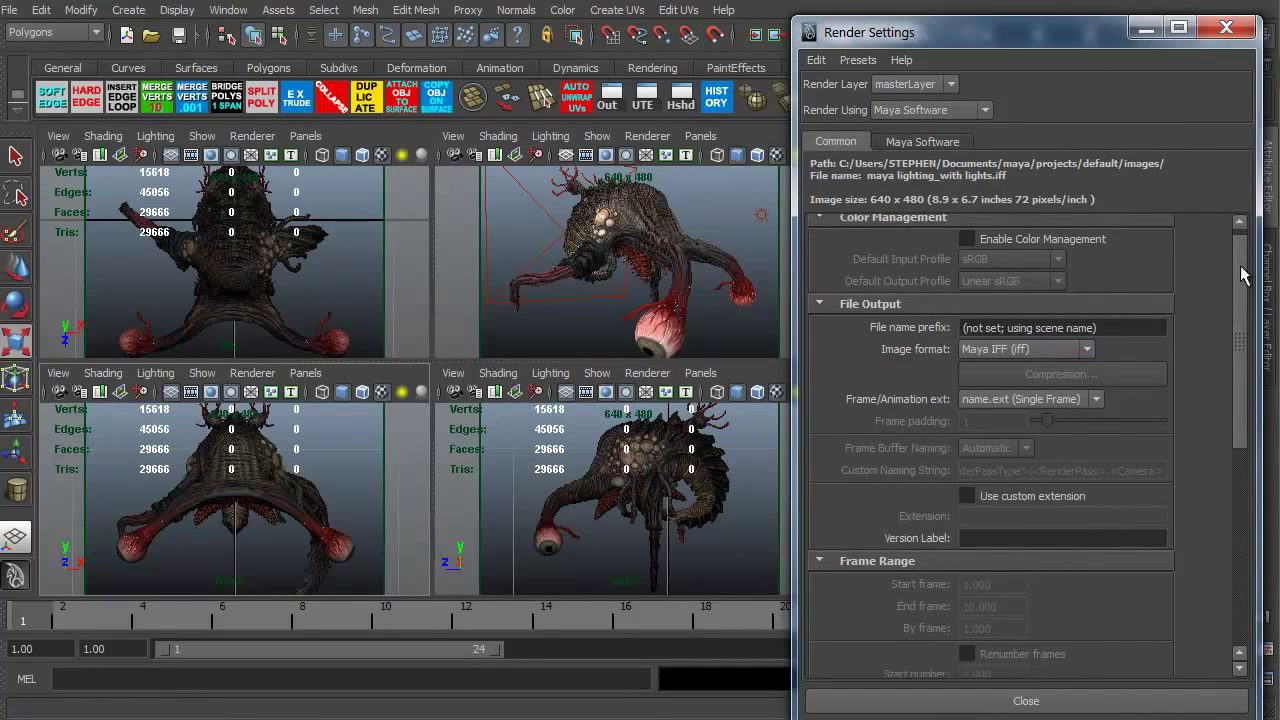
{"action": "left_click", "coordinate": [1087, 350]}
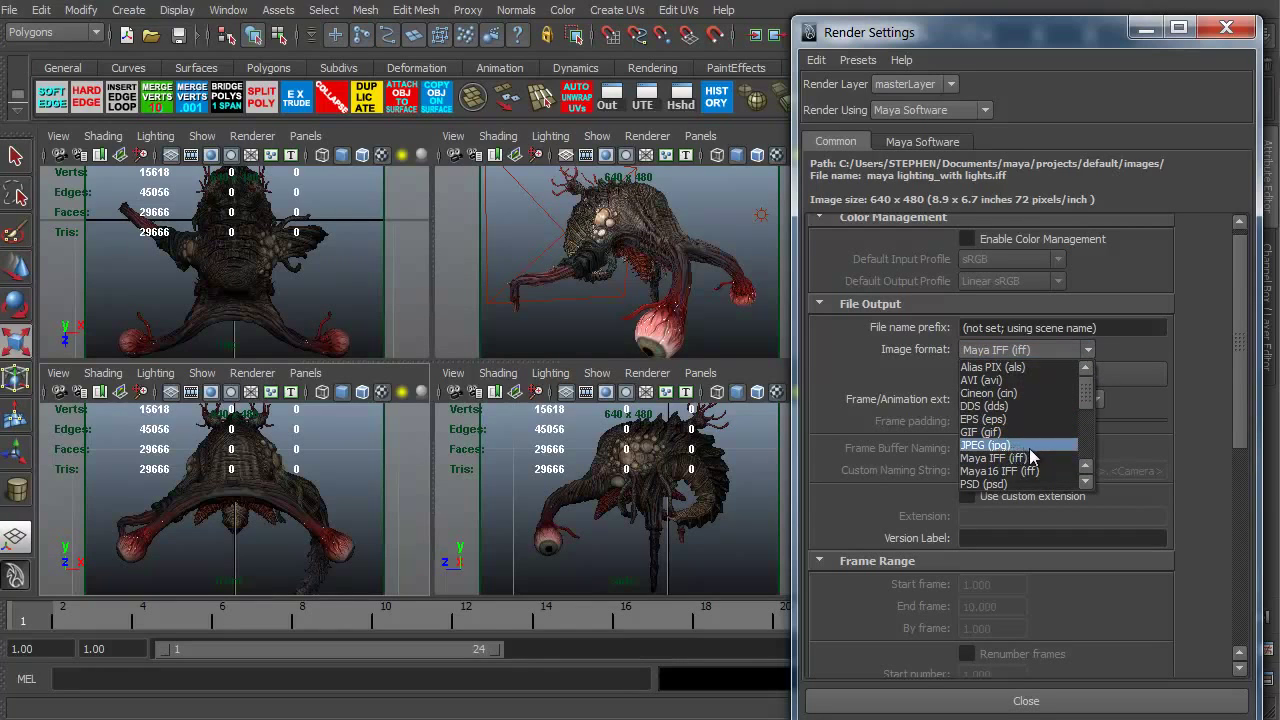
{"action": "left_click", "coordinate": [1209, 393]}
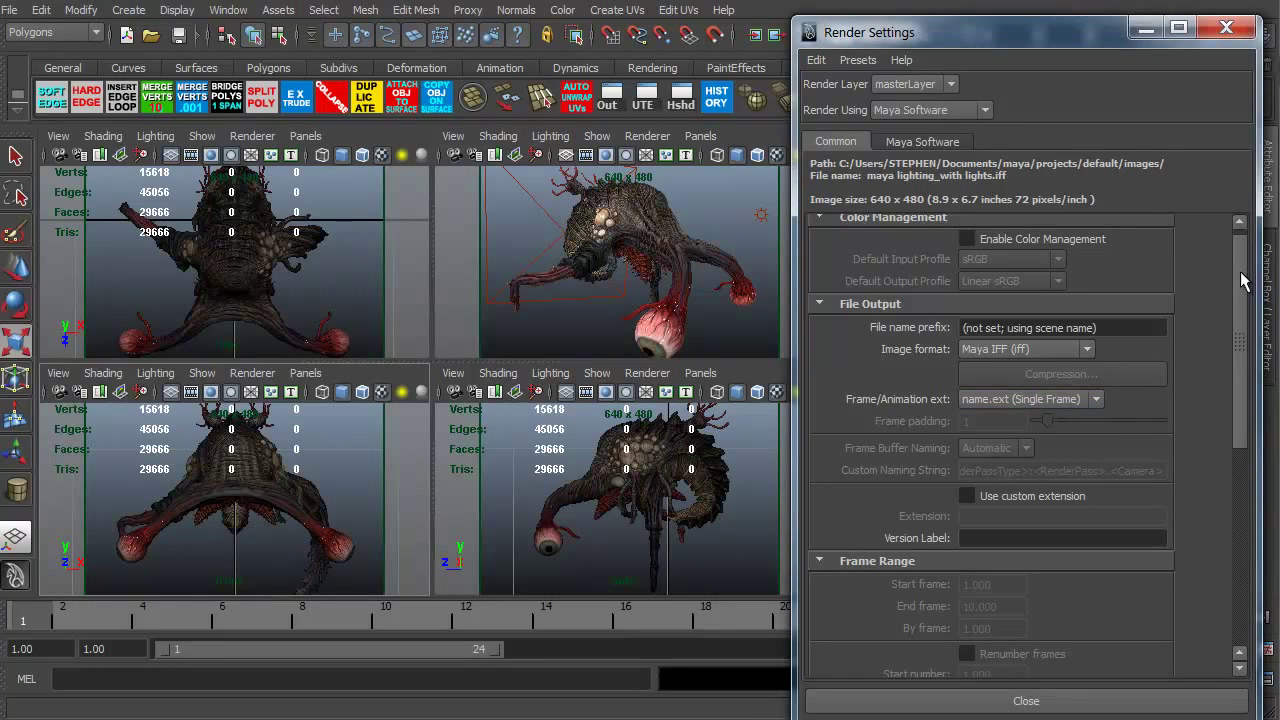
Unlock the aspect ratio, set width to 1000 (1000×480), and show the perspective resolution gate
{"action": "left_click_drag", "start_coordinate": [1240, 281], "coordinate": [1252, 494]}
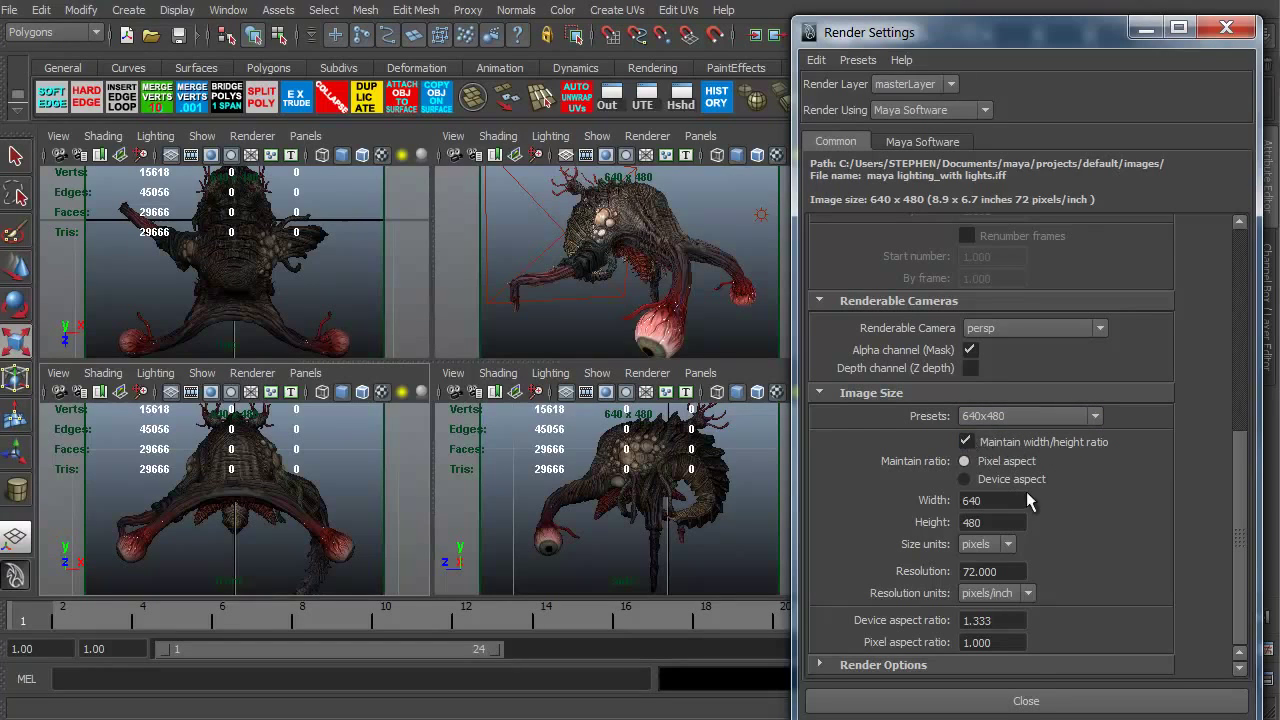
{"action": "left_click", "coordinate": [967, 442]}
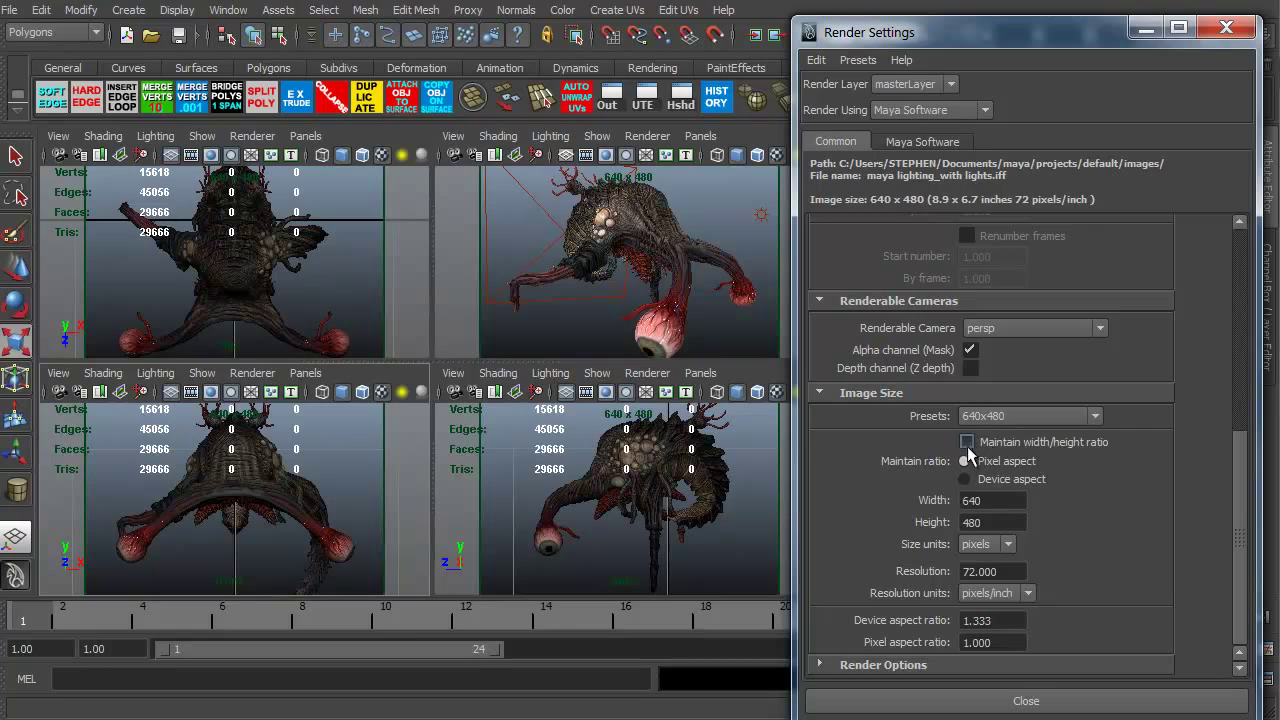
{"action": "left_click", "coordinate": [998, 501]}
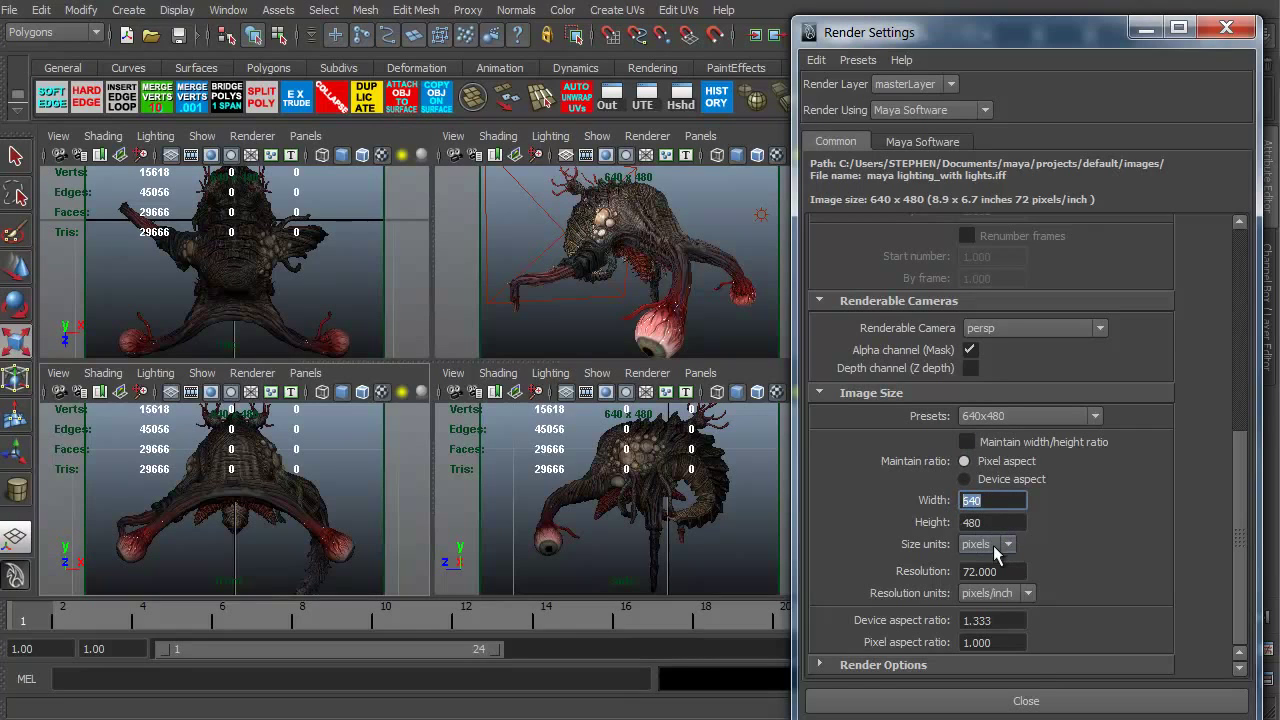
{"action": "type", "text": "1000"}
{"action": "key", "text": "Return"}
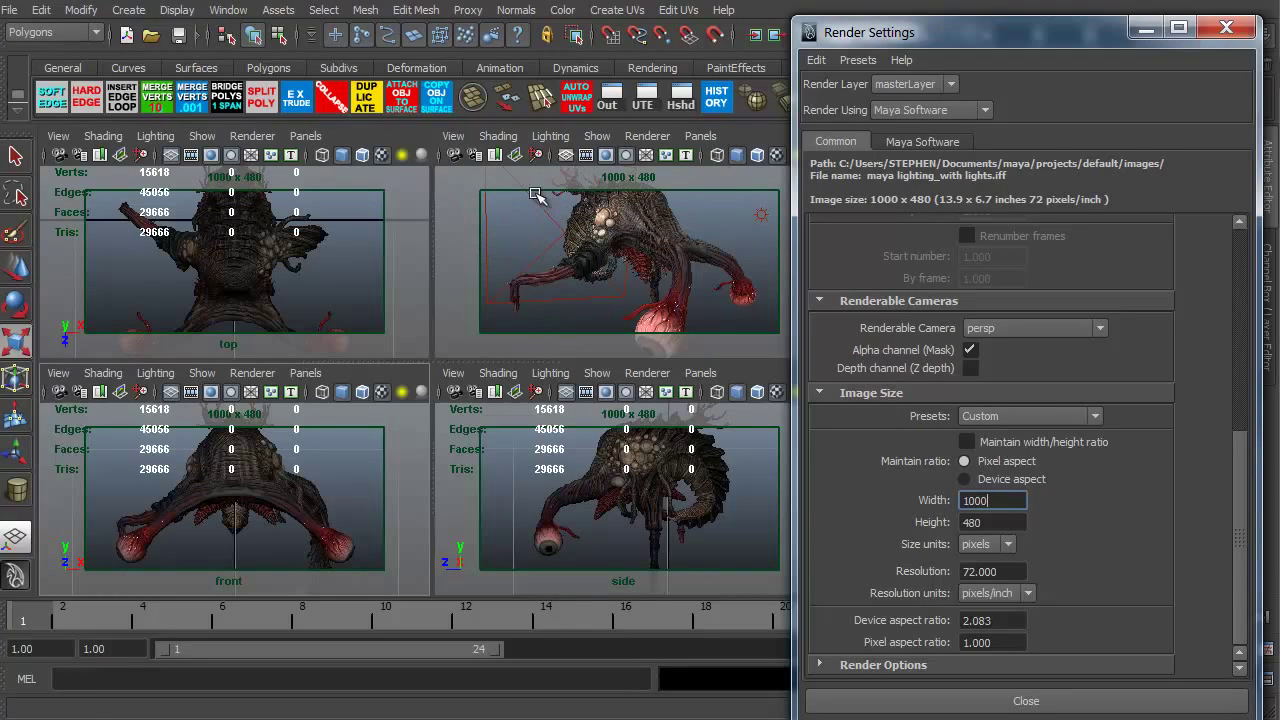
{"action": "left_click", "coordinate": [453, 136]}
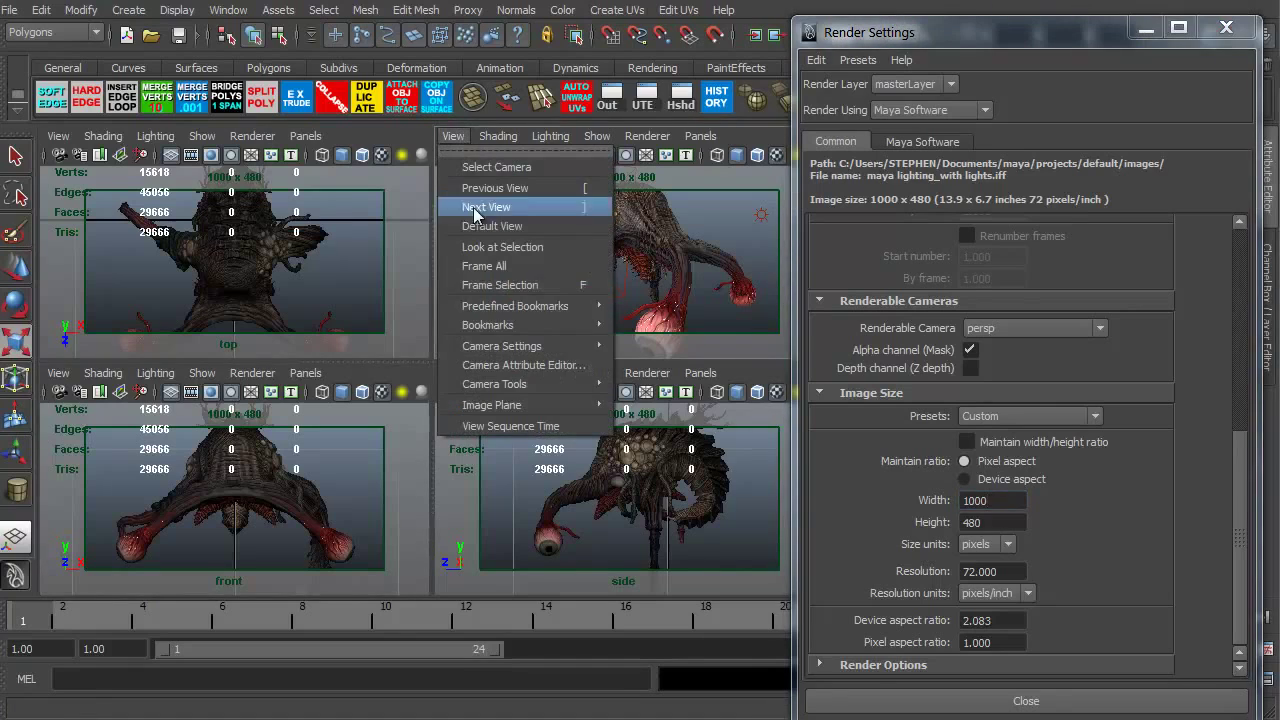
{"action": "mouse_move", "coordinate": [502, 345]}
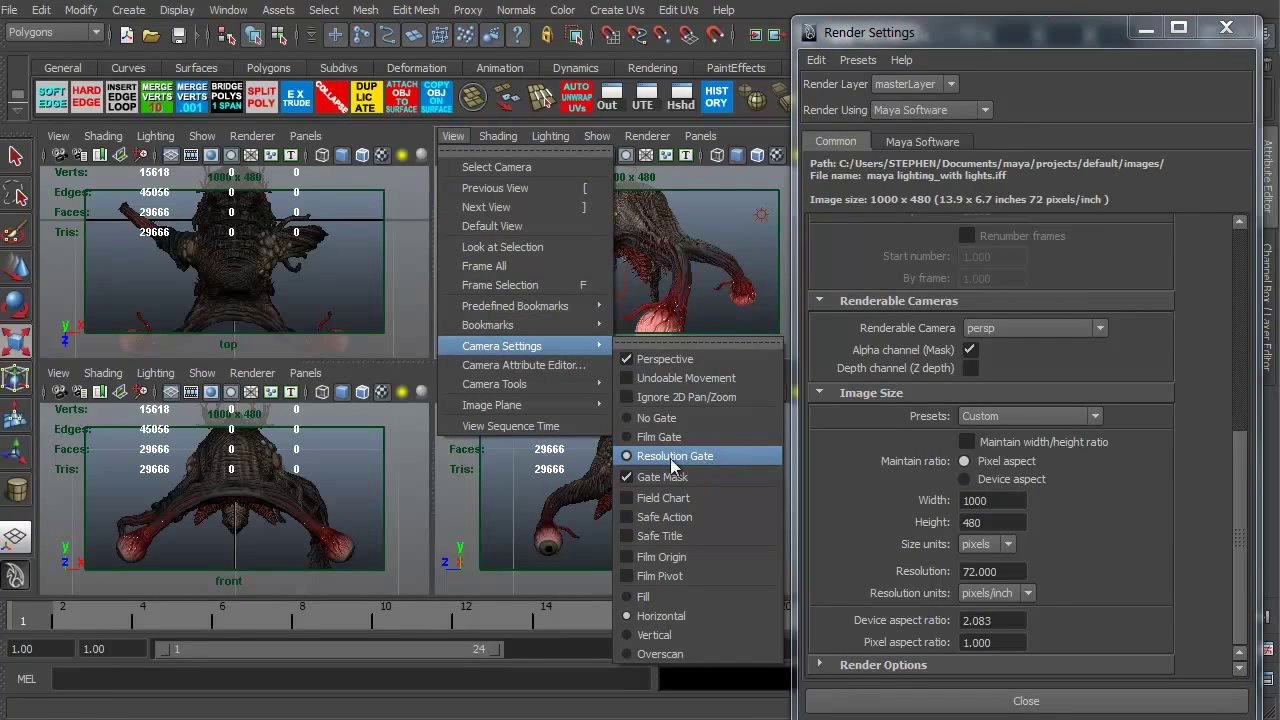
{"action": "left_click", "coordinate": [745, 237]}
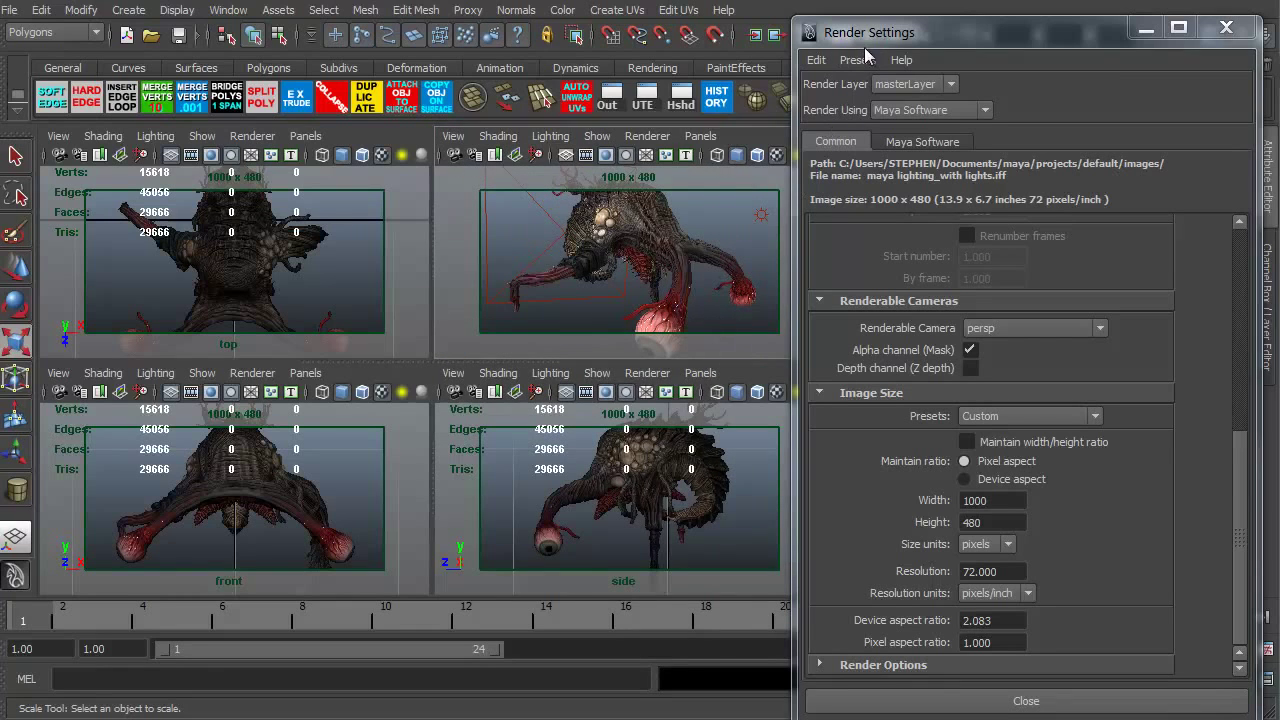
Test-render the creature at 1000×480 and close the render
{"action": "left_click_drag", "start_coordinate": [872, 35], "coordinate": [168, 35]}
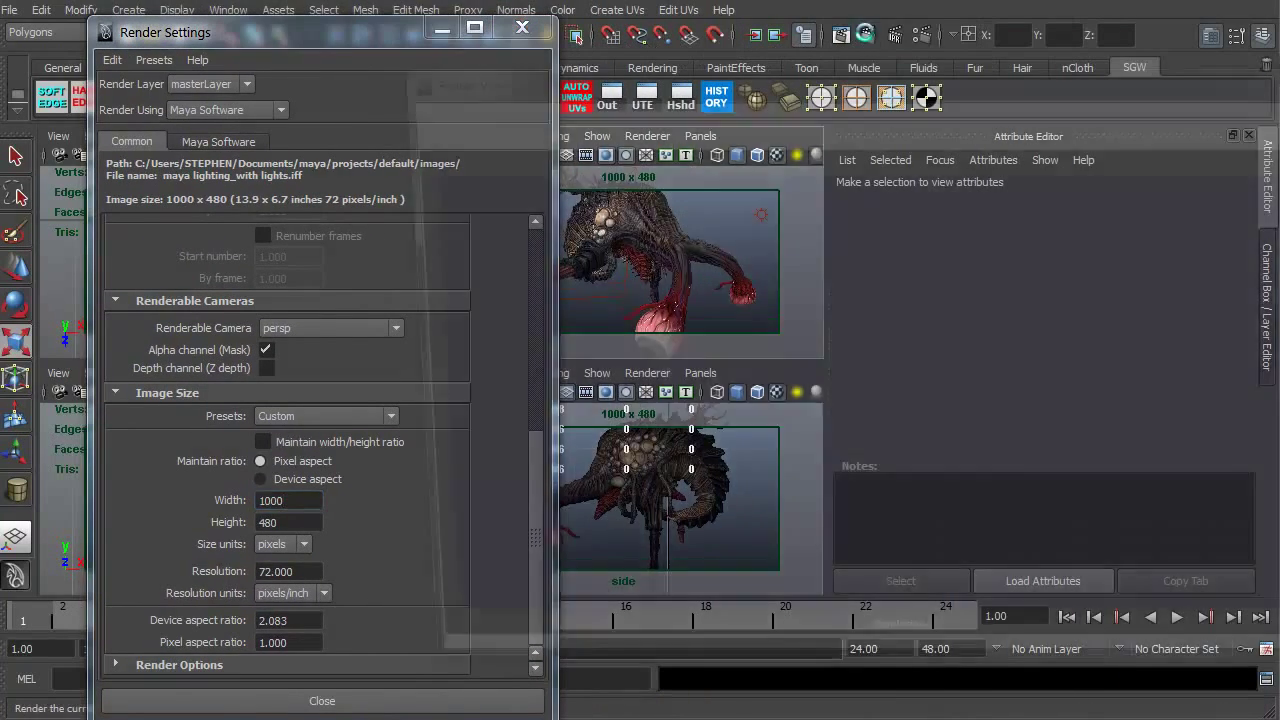
{"action": "left_click", "coordinate": [840, 35]}
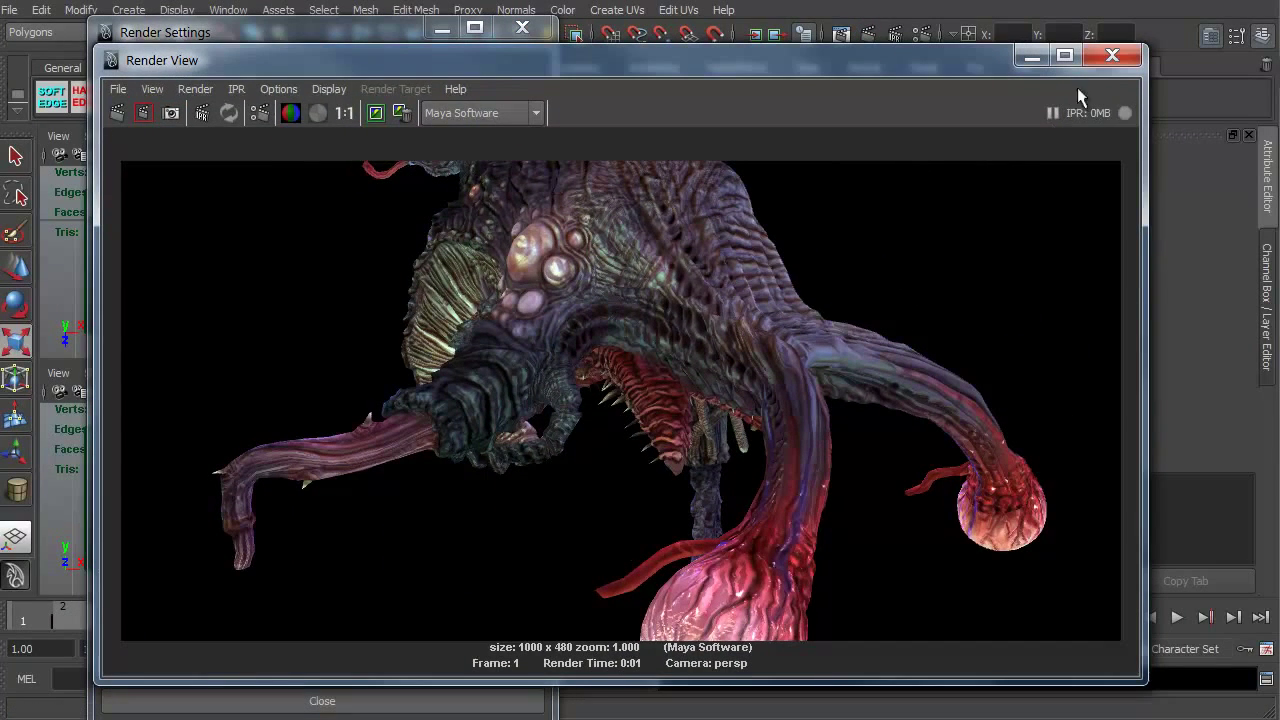
{"action": "left_click", "coordinate": [1112, 55]}
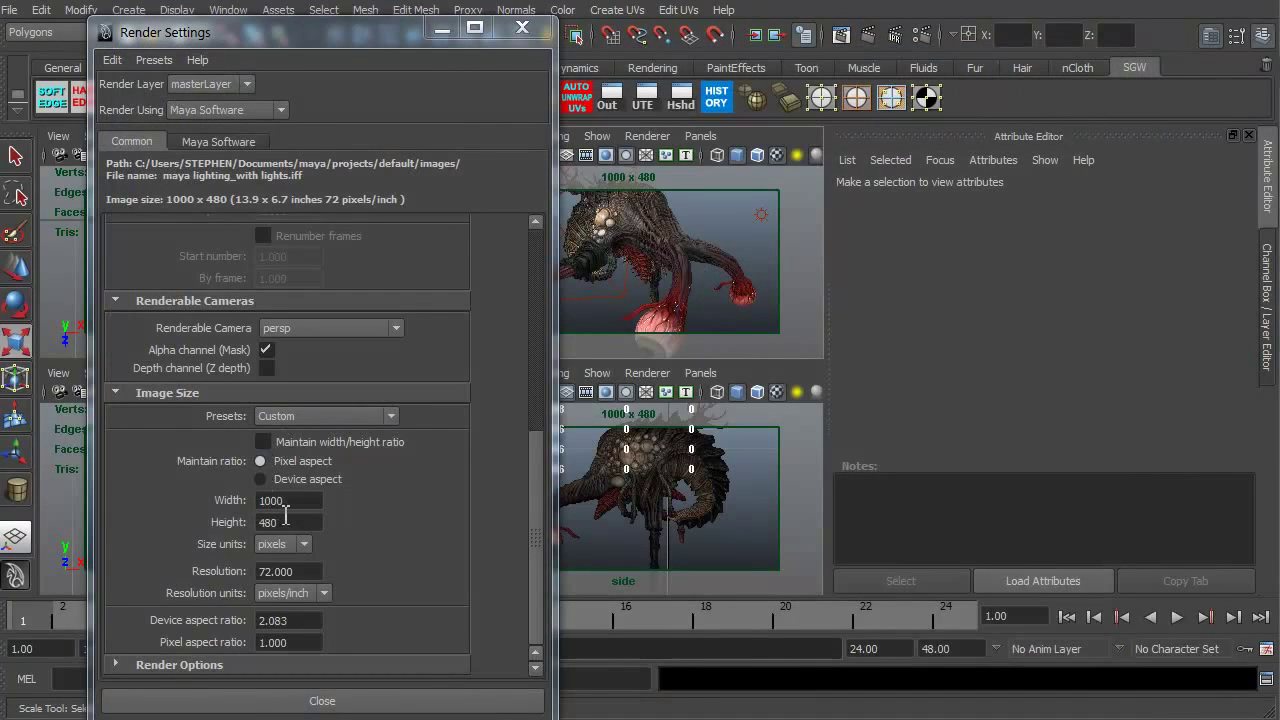
Restore the render width to 640 for a 640×480 image size
{"action": "double_click", "coordinate": [288, 500]}
{"action": "type", "text": "640"}
{"action": "key", "text": "Return"}
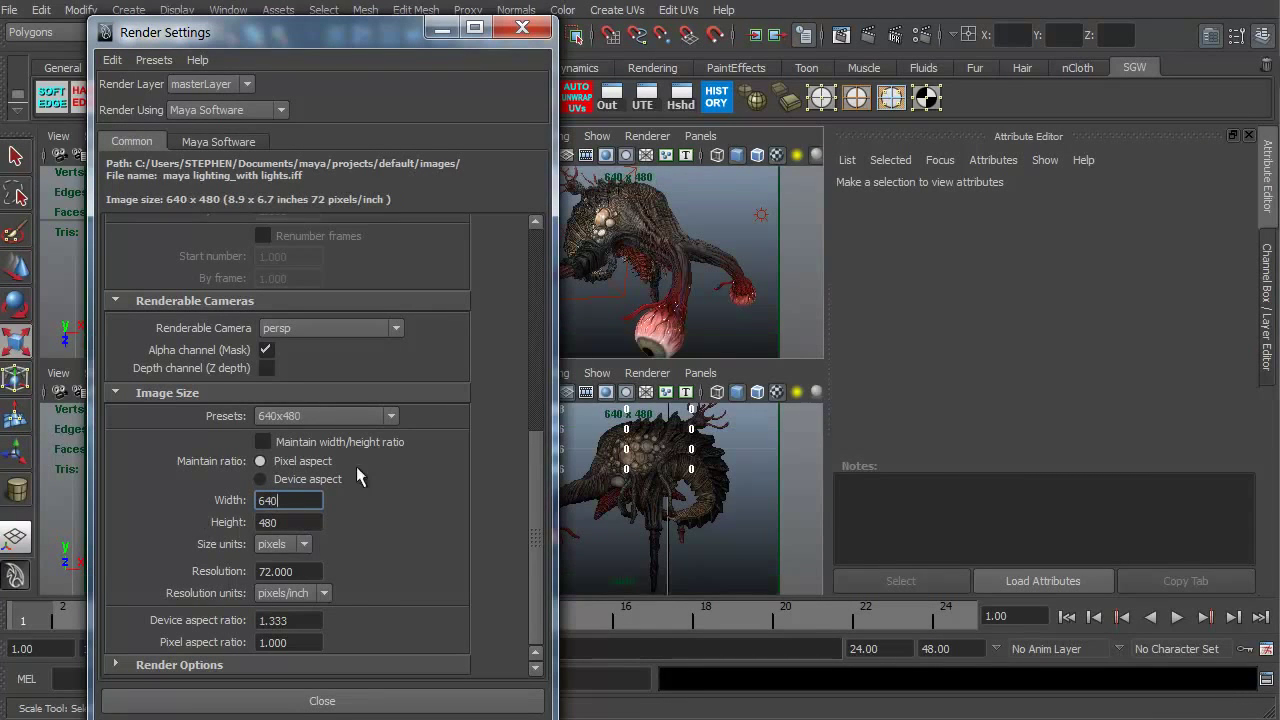
{"action": "mouse_move", "coordinate": [388, 37]}
{"action": "left_mouse_down"}
{"action": "mouse_move", "coordinate": [1000, 12]}
{"action": "mouse_move", "coordinate": [1120, 28]}
{"action": "left_mouse_up"}
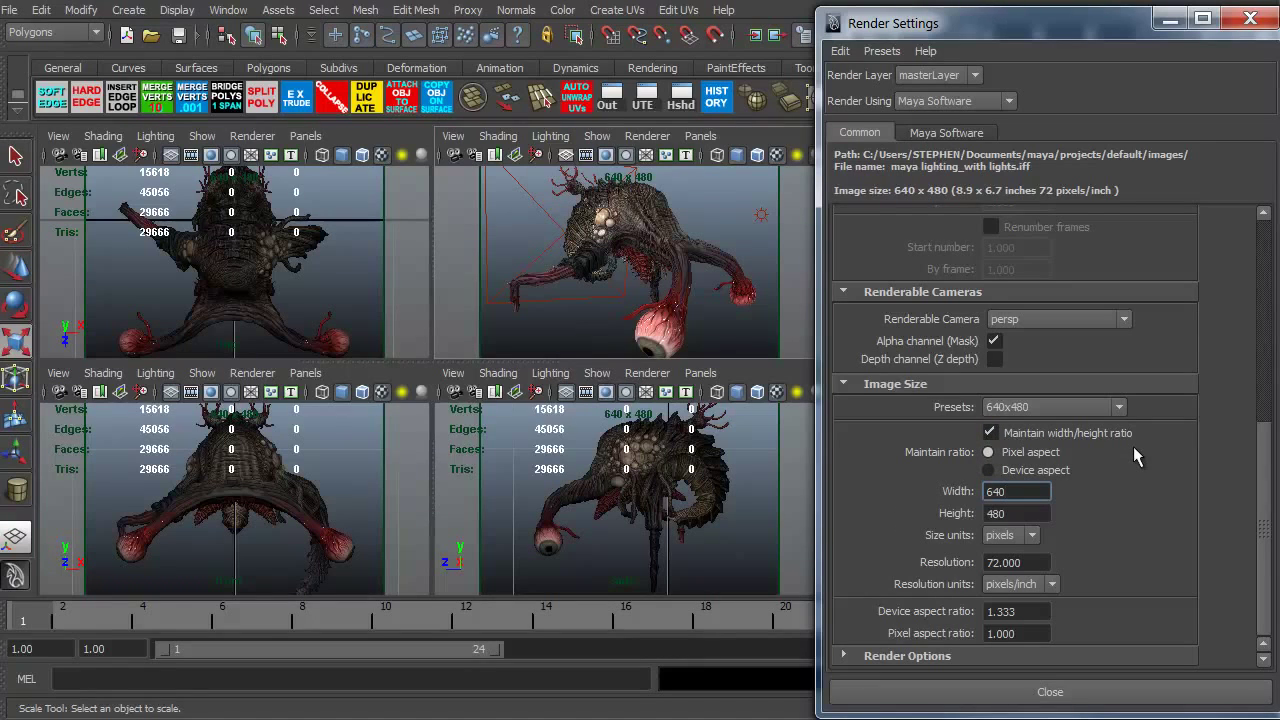
Unlock the ratio and apply the 1k Square preset for a 1024×1024 image size
{"action": "left_click", "coordinate": [990, 432]}
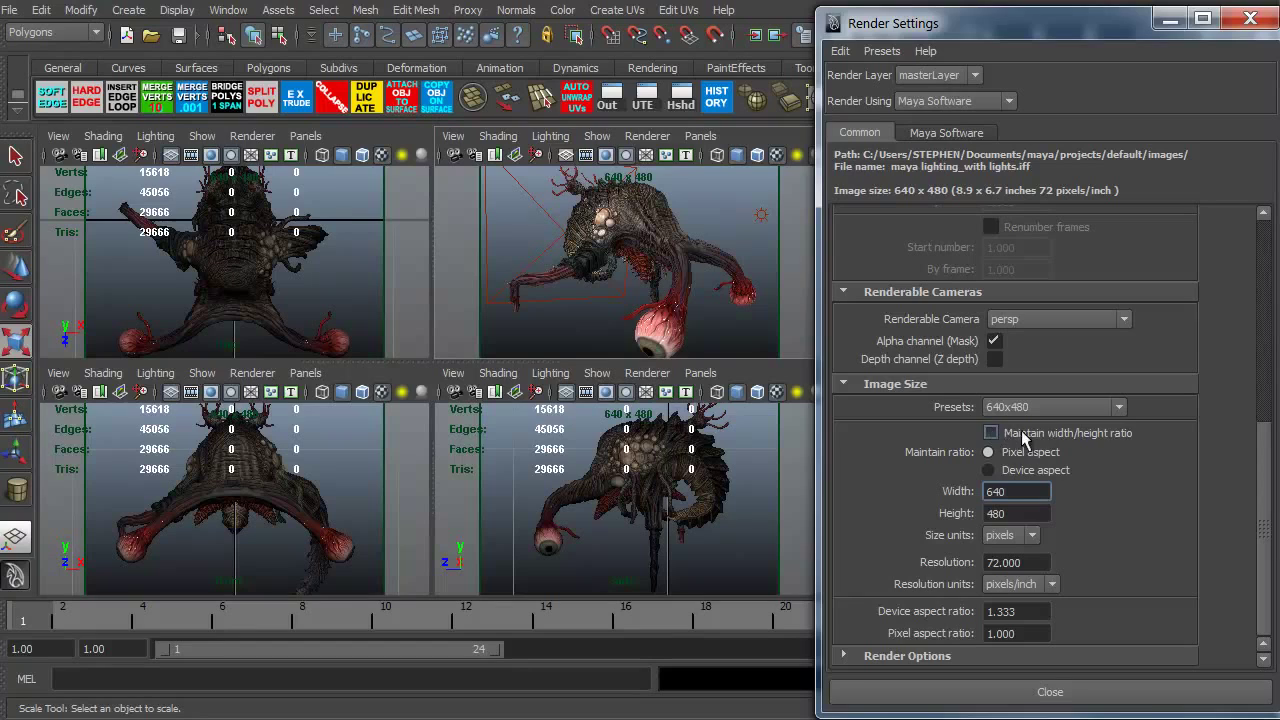
{"action": "left_click", "coordinate": [1120, 413]}
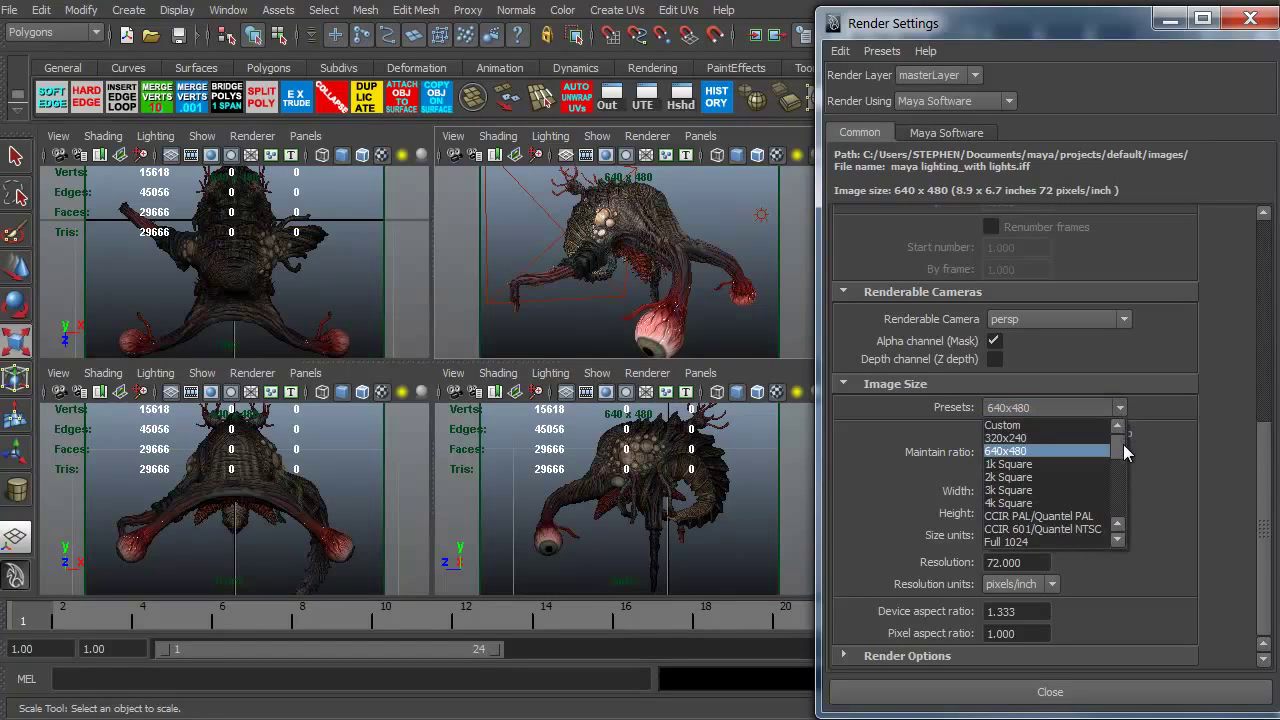
{"action": "mouse_move", "coordinate": [1120, 448]}
{"action": "left_mouse_down"}
{"action": "mouse_move", "coordinate": [1129, 512]}
{"action": "mouse_move", "coordinate": [1126, 480]}
{"action": "left_mouse_up"}
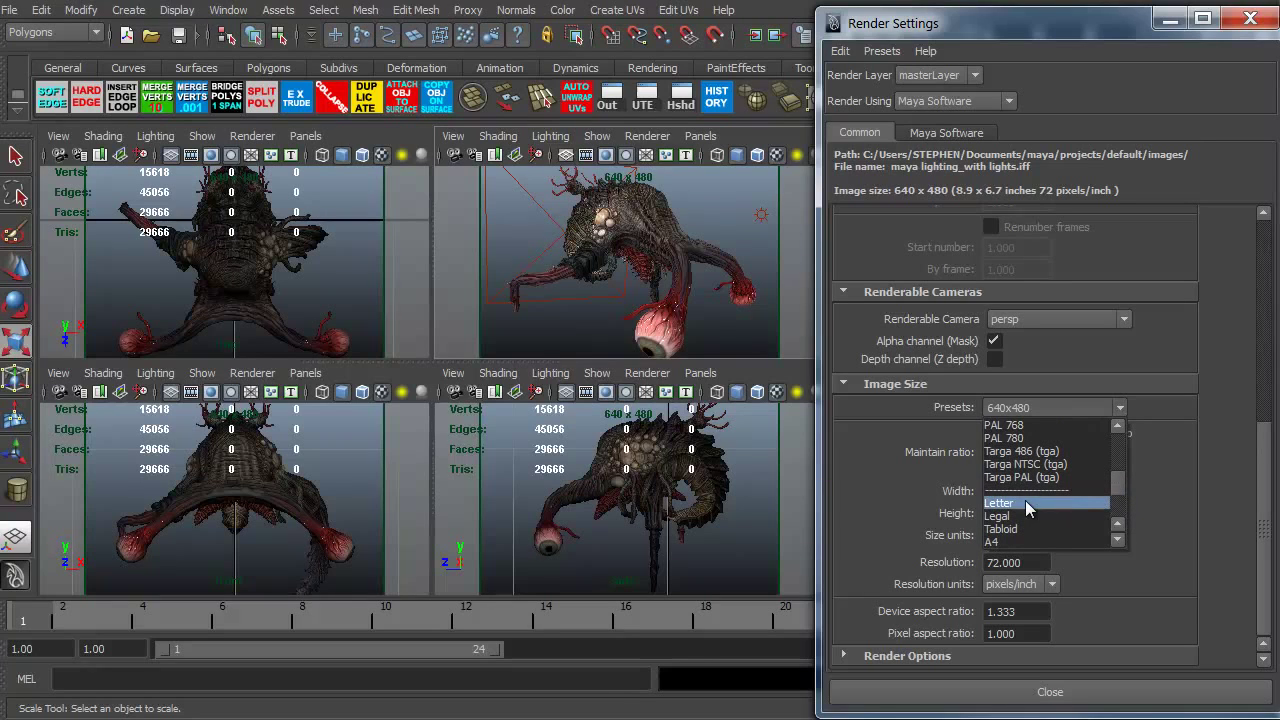
{"action": "left_click_drag", "start_coordinate": [1118, 485], "coordinate": [1118, 436]}
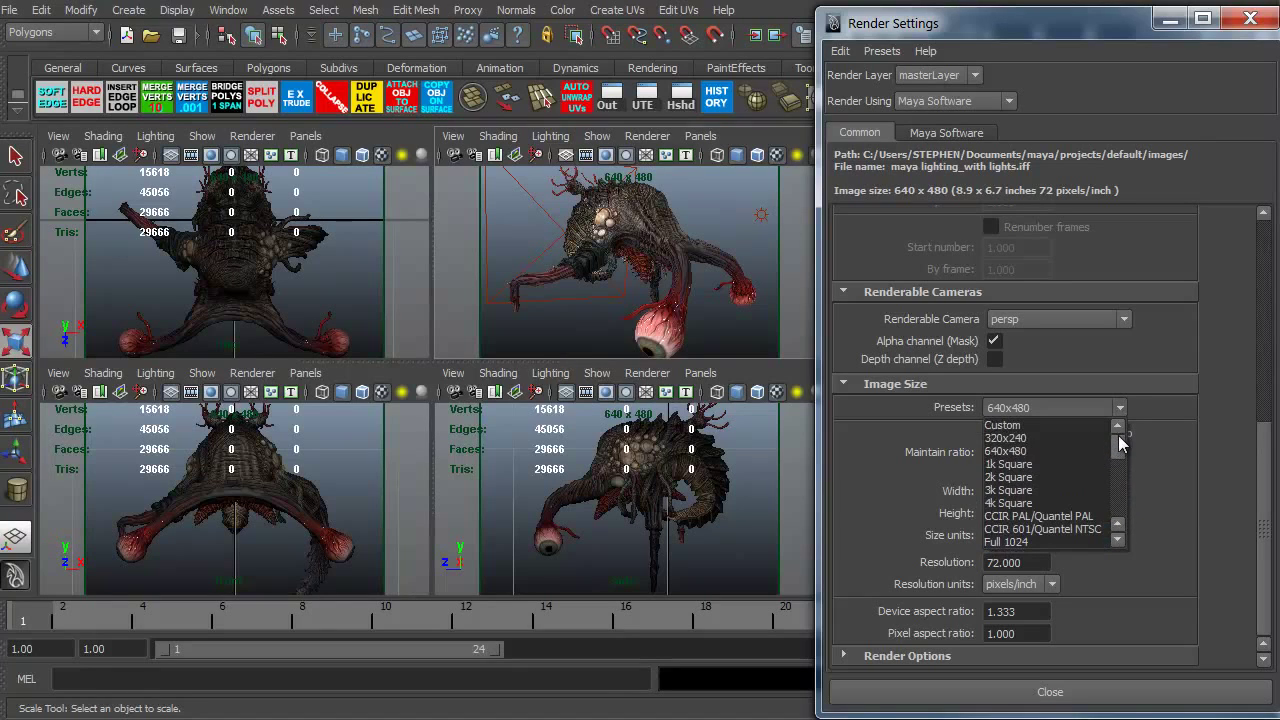
{"action": "left_click", "coordinate": [1039, 466]}
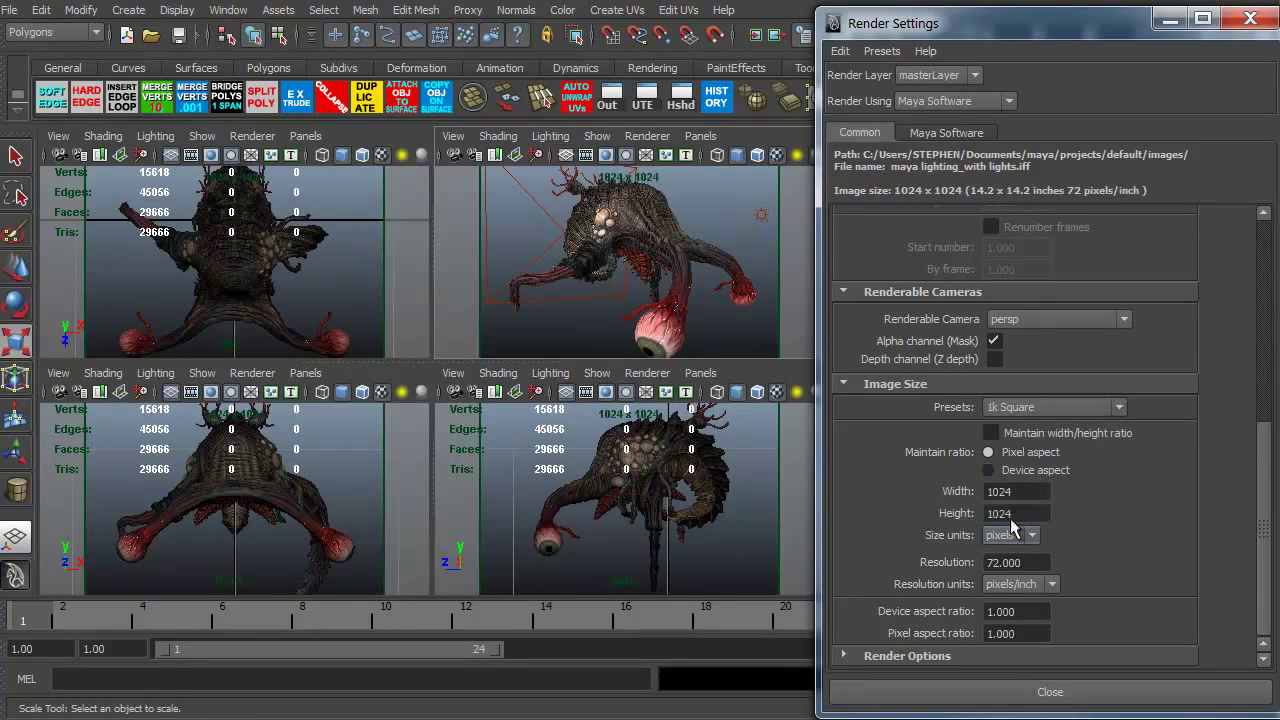
{"action": "left_click_drag", "start_coordinate": [998, 22], "coordinate": [690, 22]}
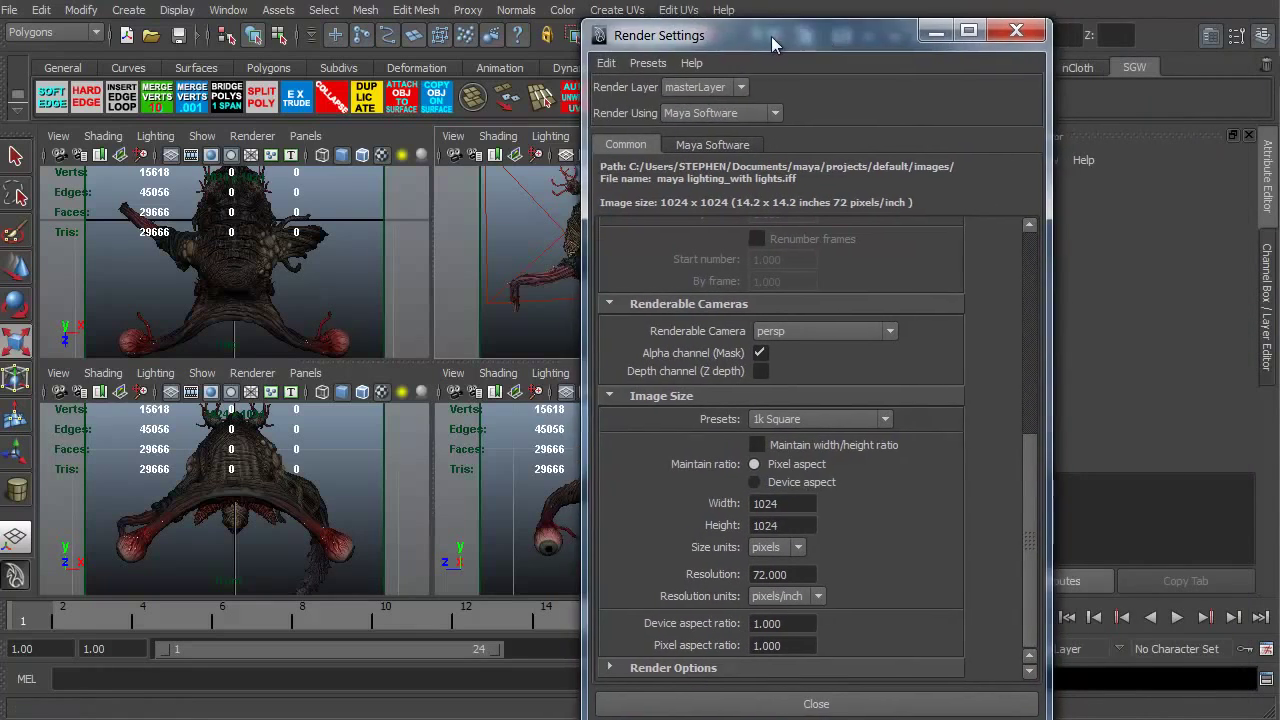
{"action": "left_click_drag", "start_coordinate": [913, 33], "coordinate": [786, 33]}
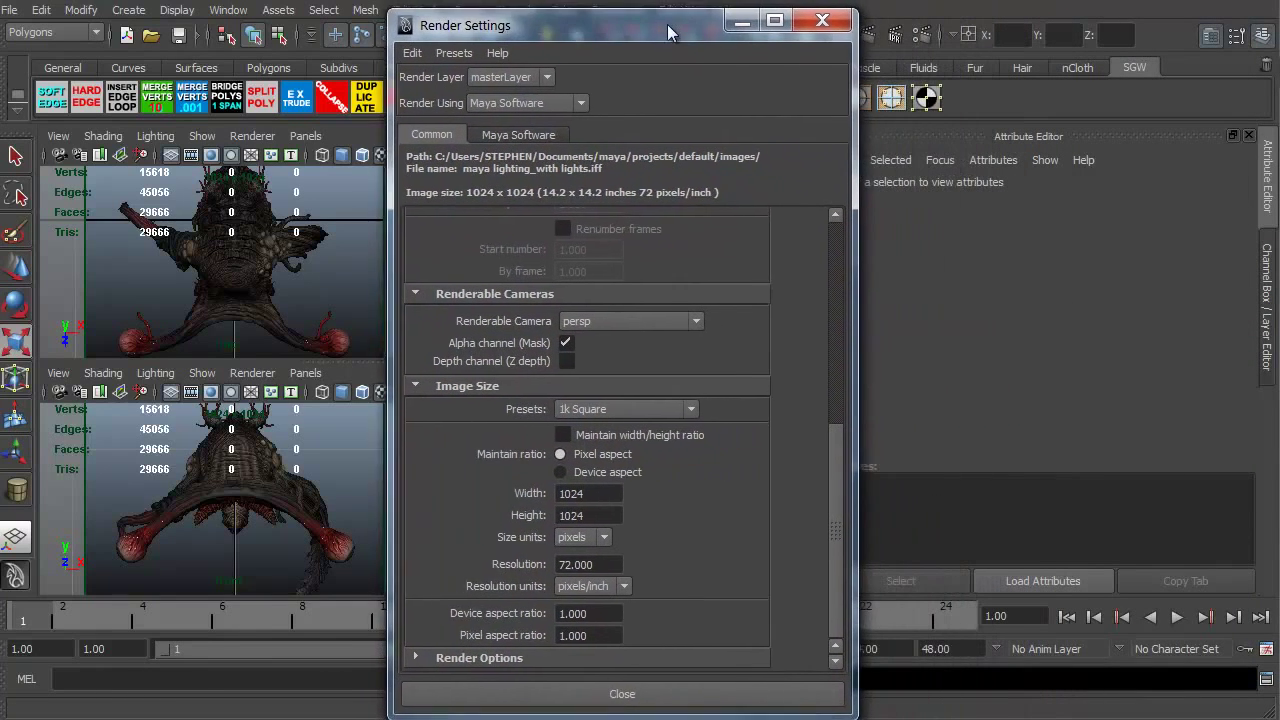
Render a 1024×1024 test frame and drag the Render View window down
{"action": "left_click", "coordinate": [875, 34]}
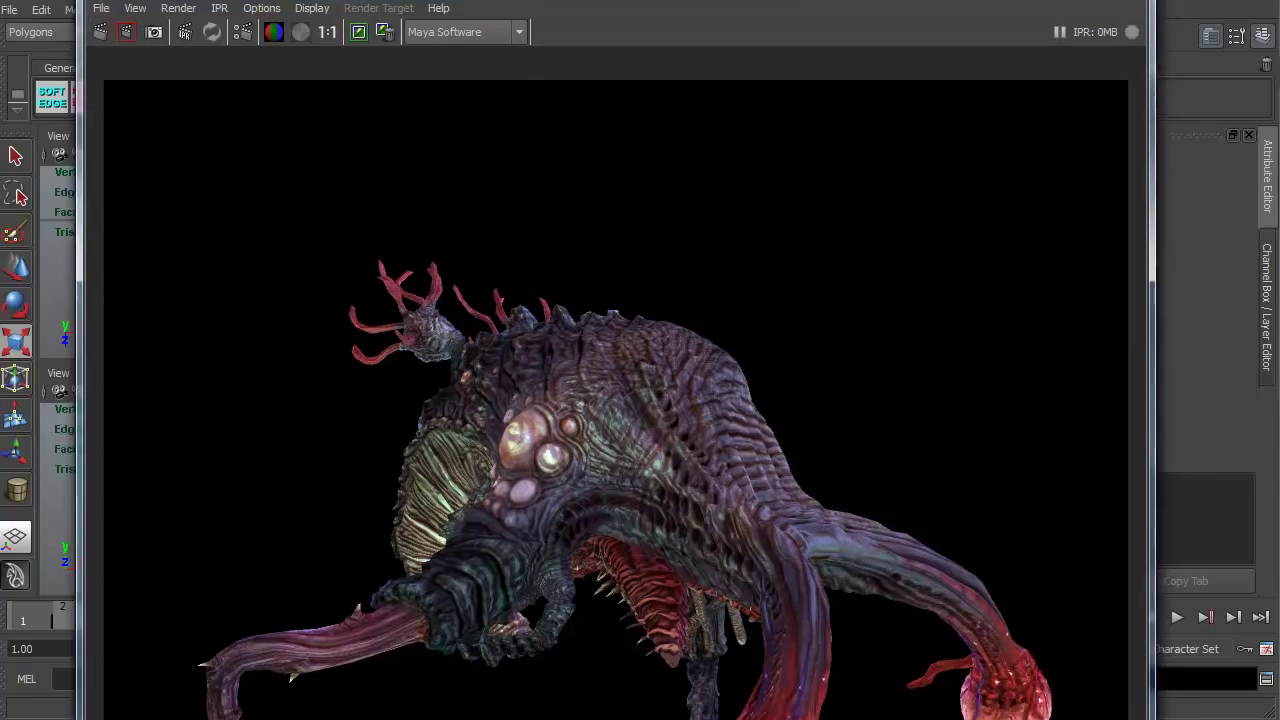
{"action": "left_click_drag", "start_coordinate": [727, 2], "coordinate": [693, 103]}
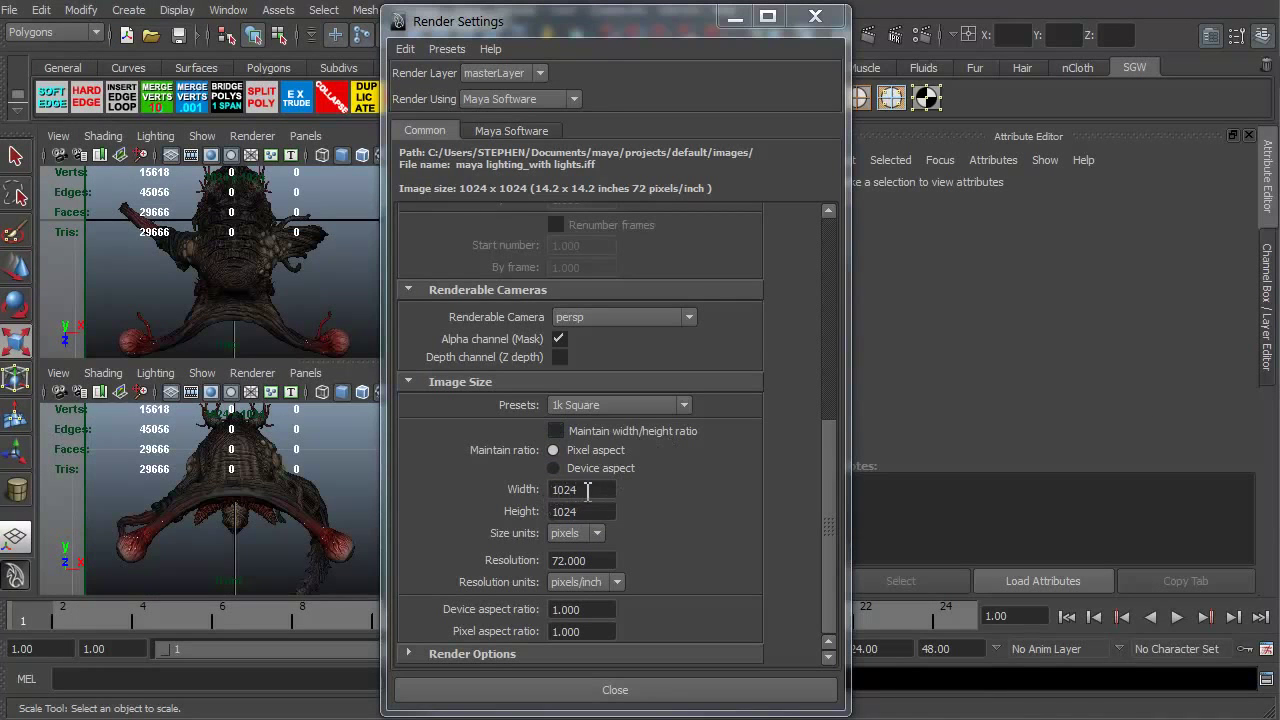
Try the 2k, 3k and 4k Square size presets, then settle on 640×480
{"action": "left_click", "coordinate": [683, 405]}
{"action": "left_click", "coordinate": [627, 473]}
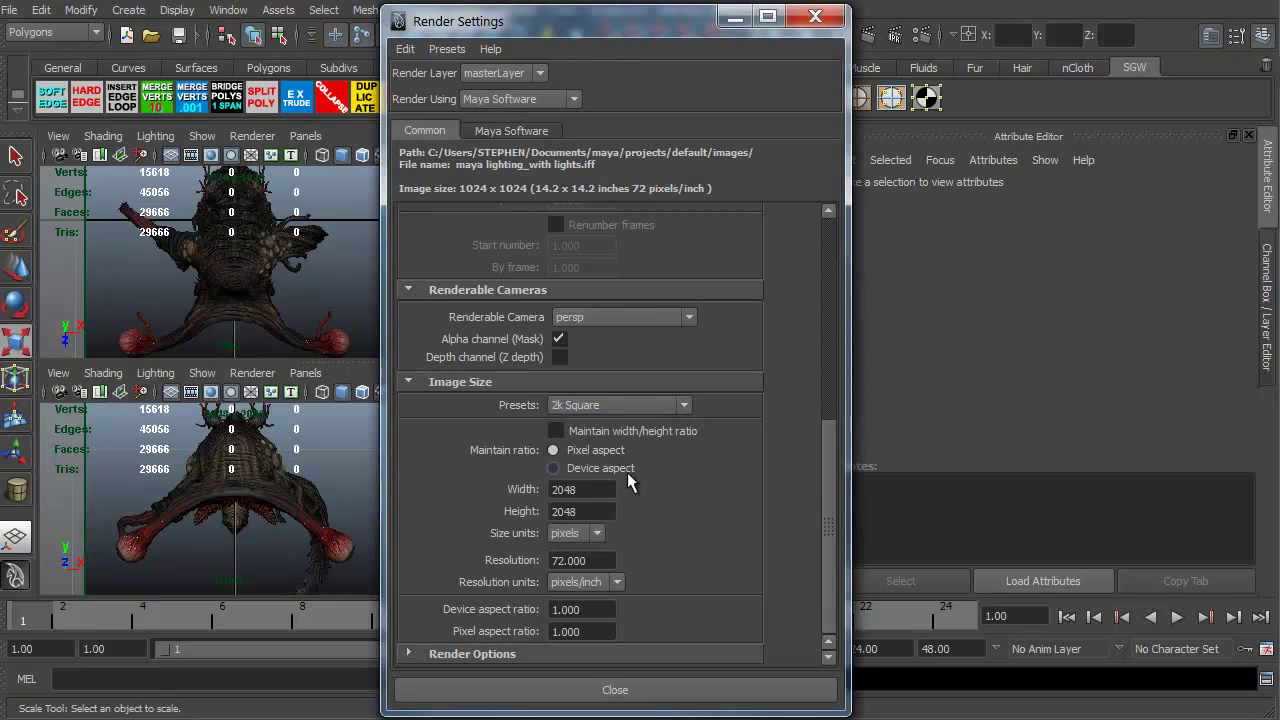
{"action": "left_click", "coordinate": [683, 410]}
{"action": "left_click", "coordinate": [630, 486]}
{"action": "left_click", "coordinate": [684, 405]}
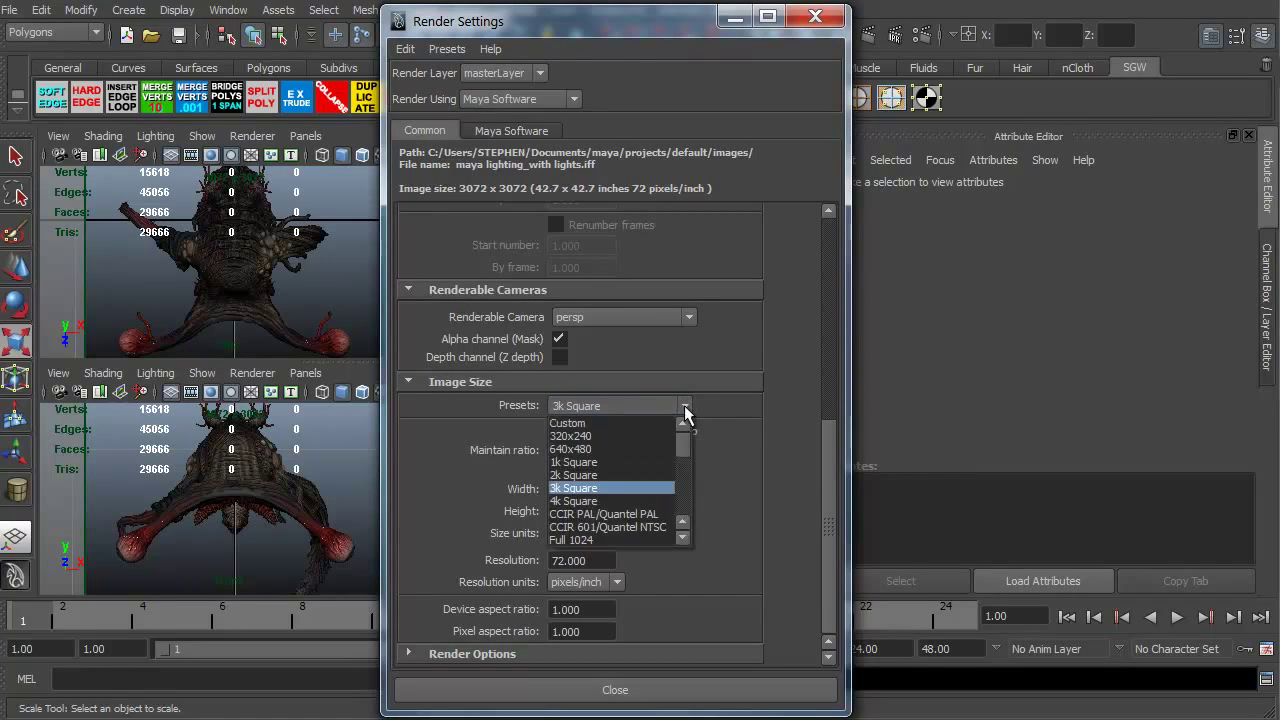
{"action": "left_click", "coordinate": [619, 497]}
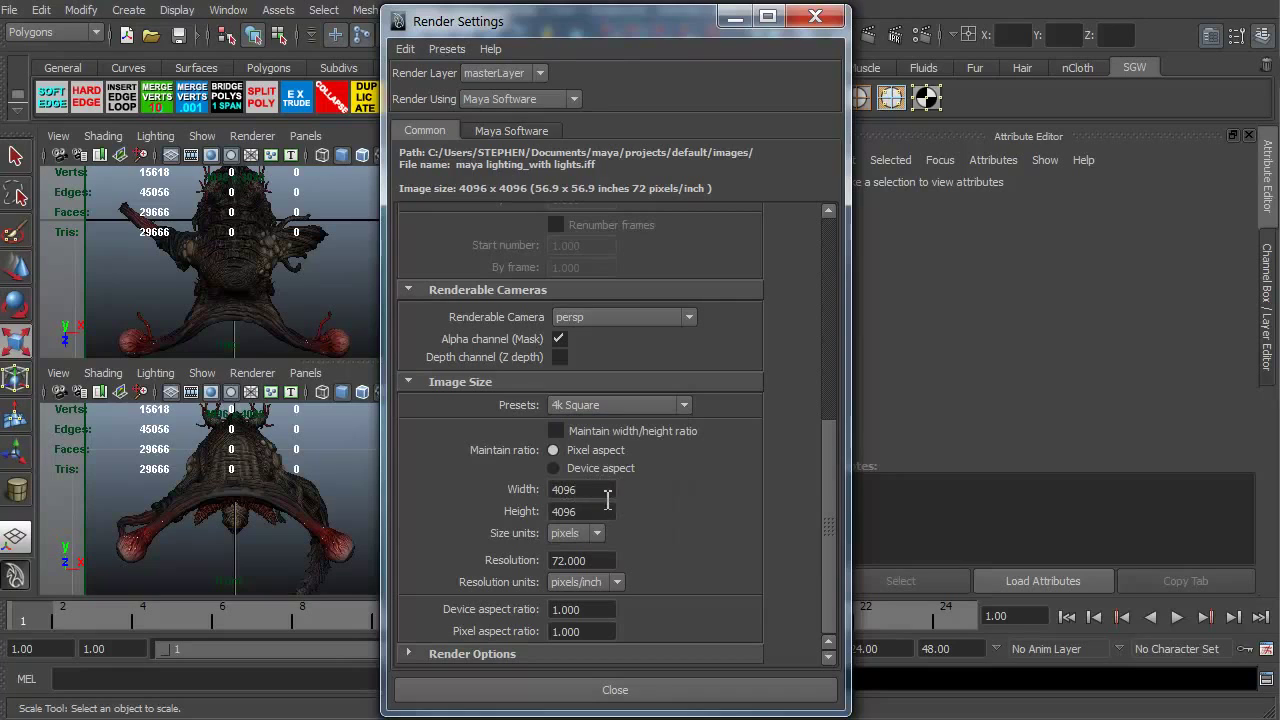
{"action": "left_click", "coordinate": [682, 407]}
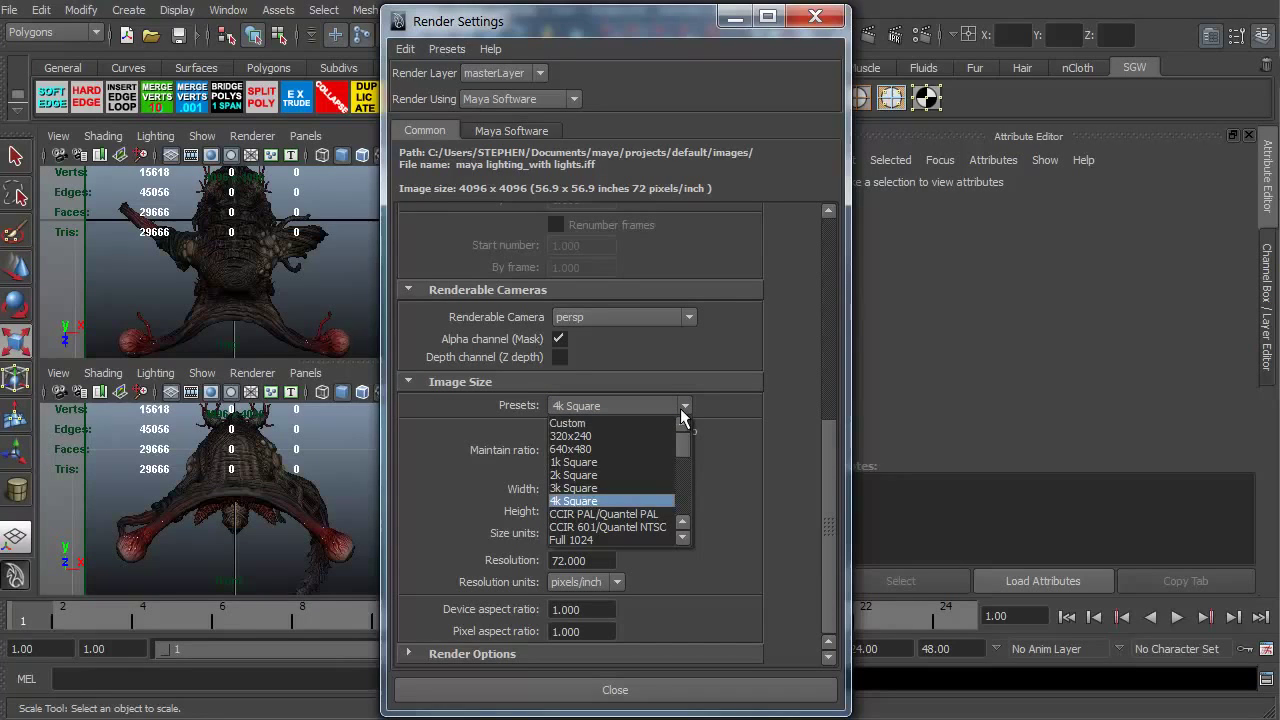
{"action": "left_click", "coordinate": [636, 450]}
Enter a custom image size of 800 width by 600 height
{"action": "double_click", "coordinate": [588, 488]}
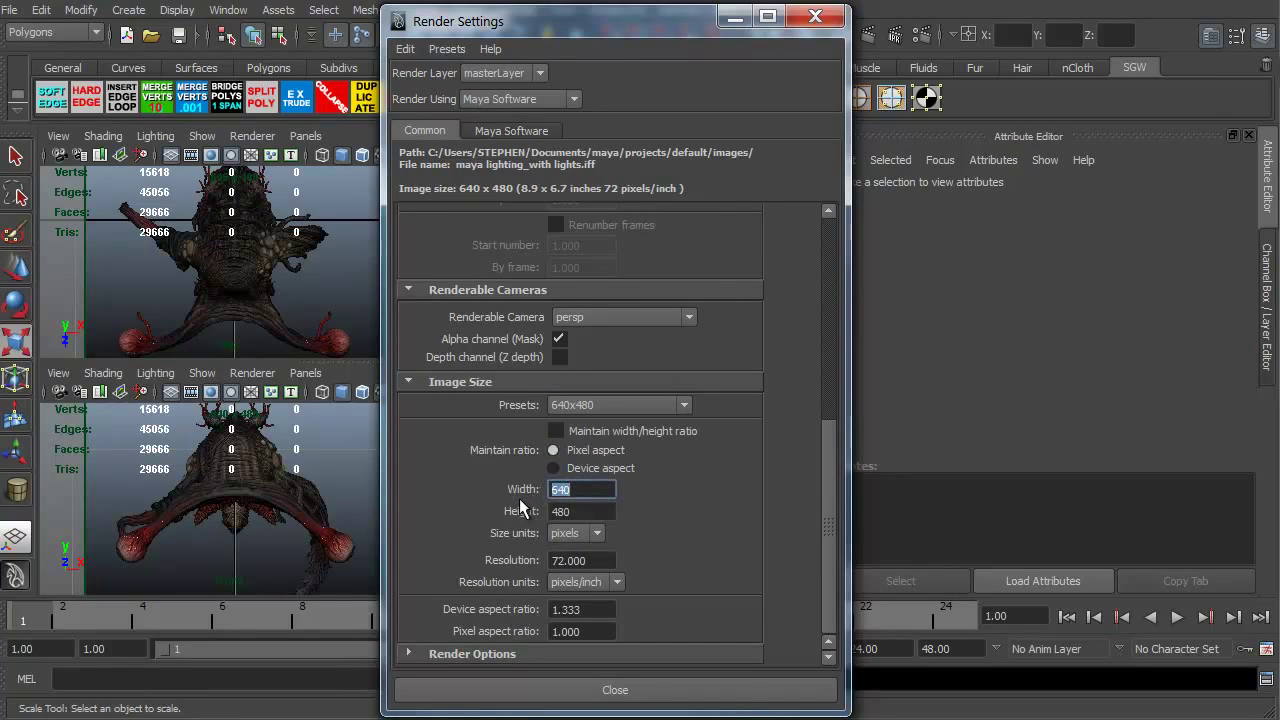
{"action": "type", "text": "800"}
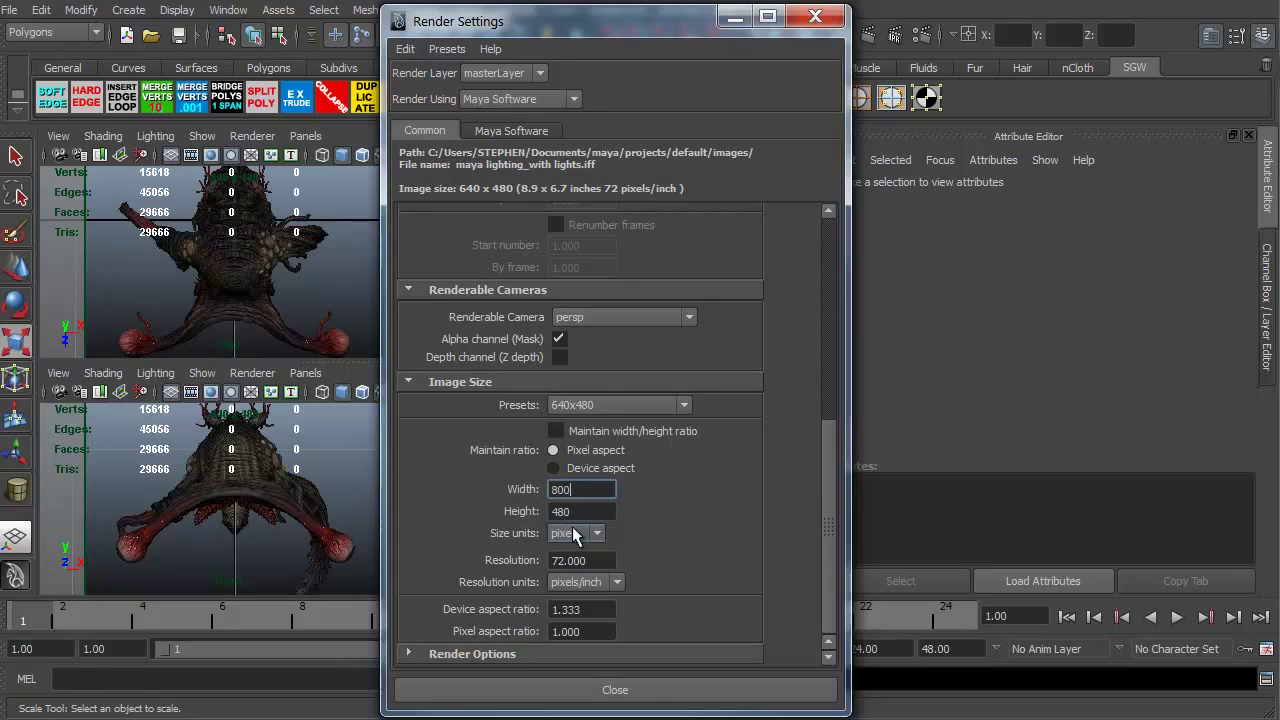
{"action": "key", "text": "Tab"}
{"action": "type", "text": "600"}
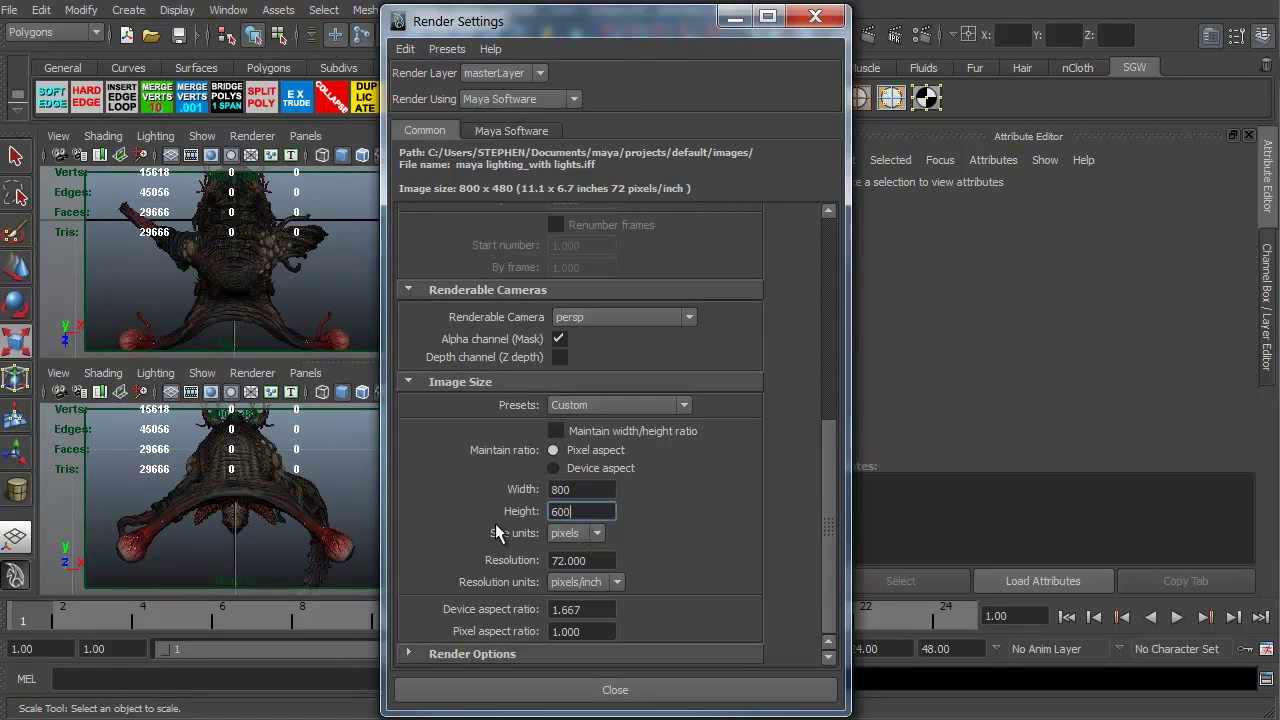
{"action": "left_click", "coordinate": [601, 535]}
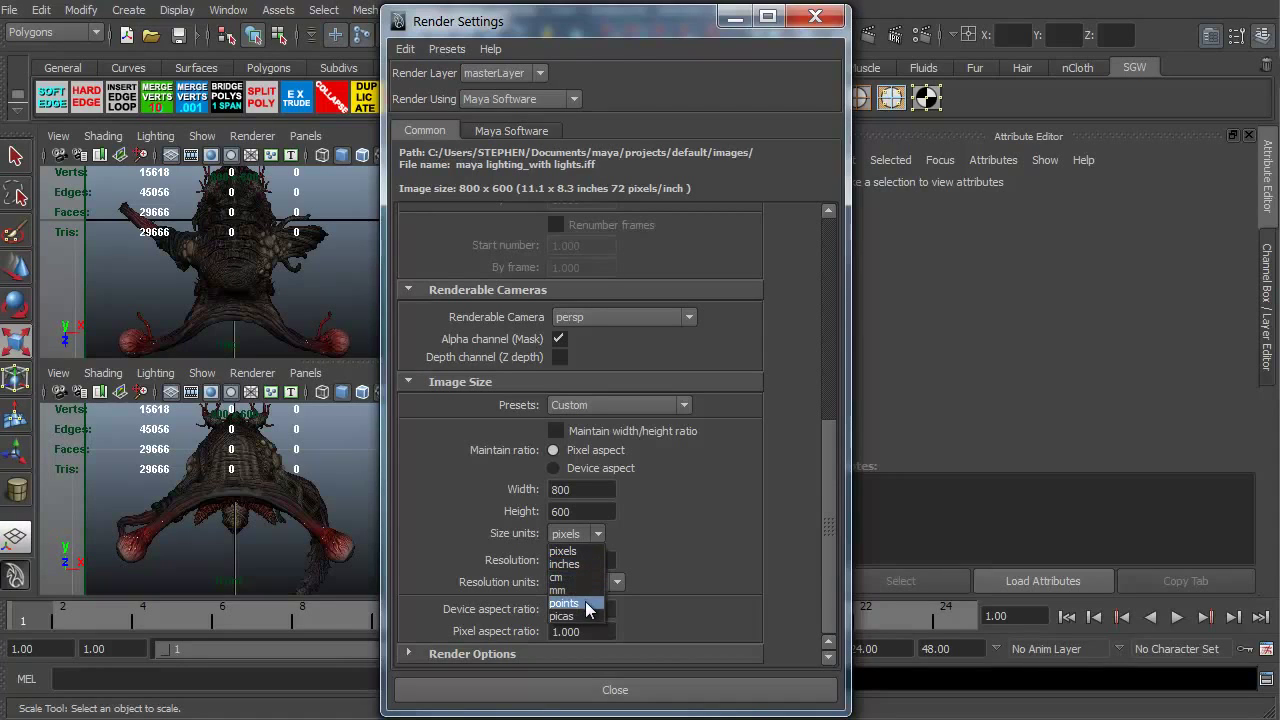
Keep size units in pixels and set resolution to 300 pixels per inch
{"action": "left_click", "coordinate": [670, 536]}
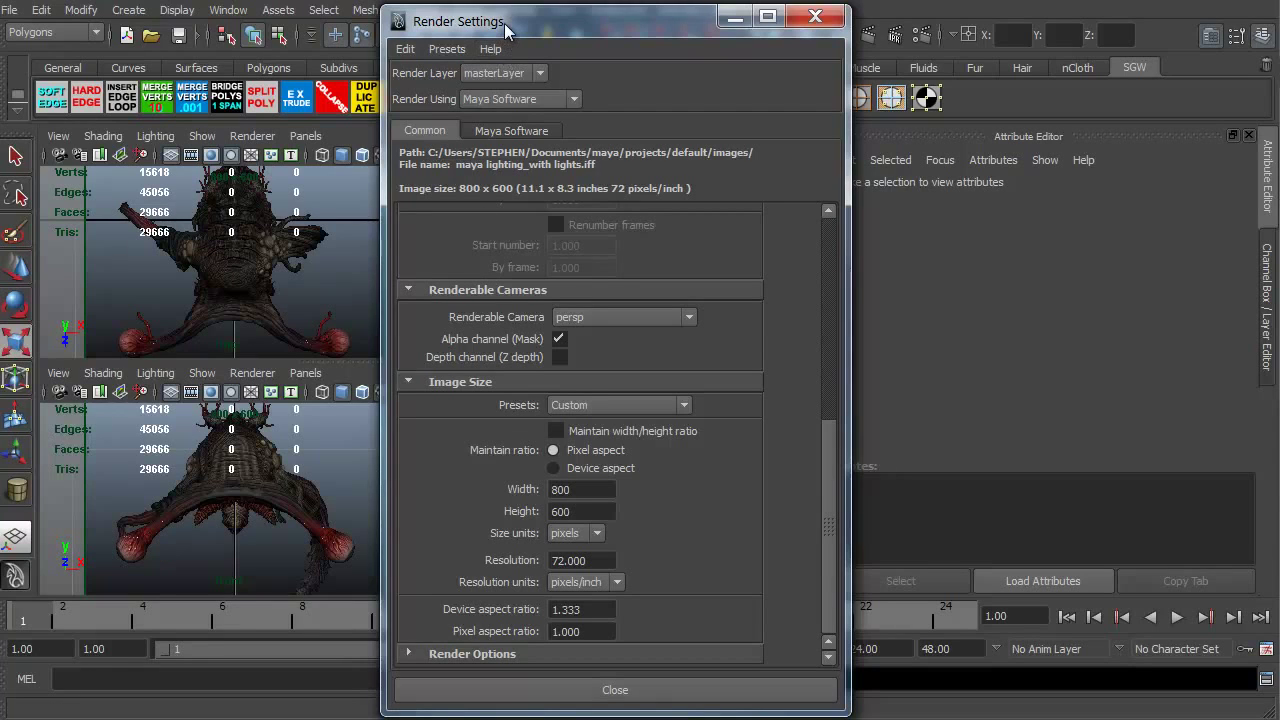
{"action": "left_click", "coordinate": [568, 561]}
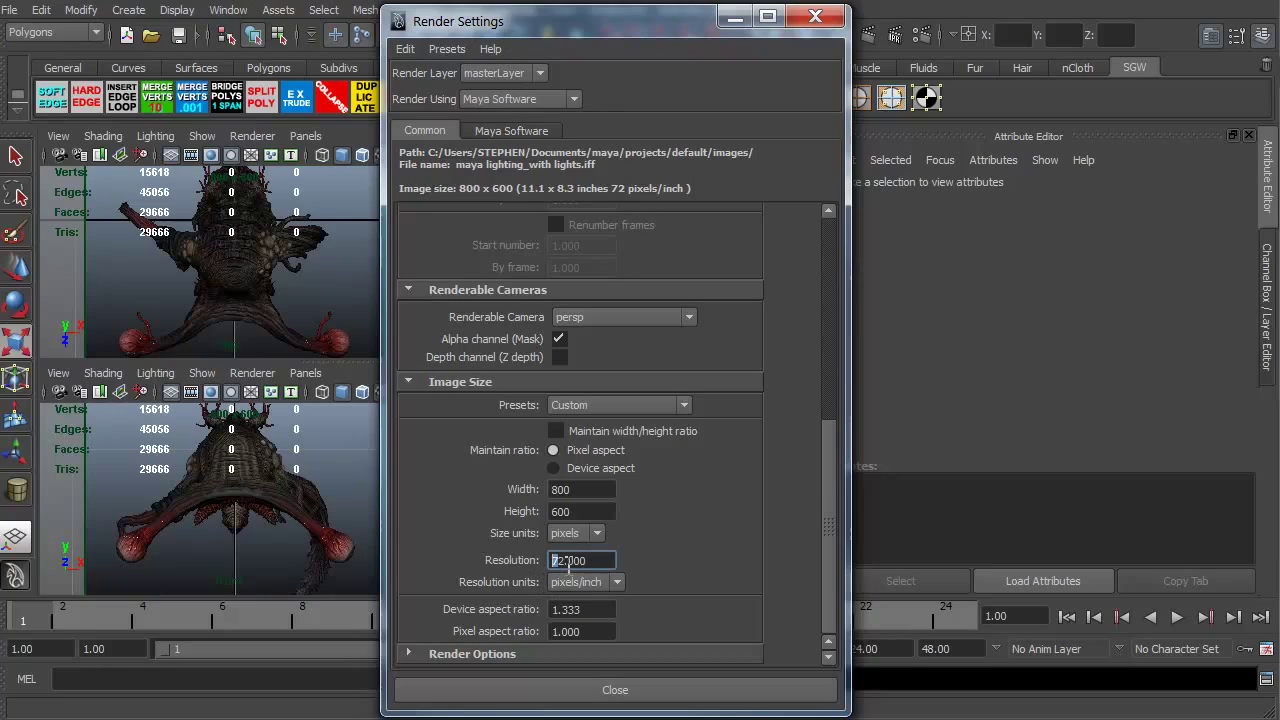
{"action": "type", "text": "300"}
{"action": "key", "text": "Return"}
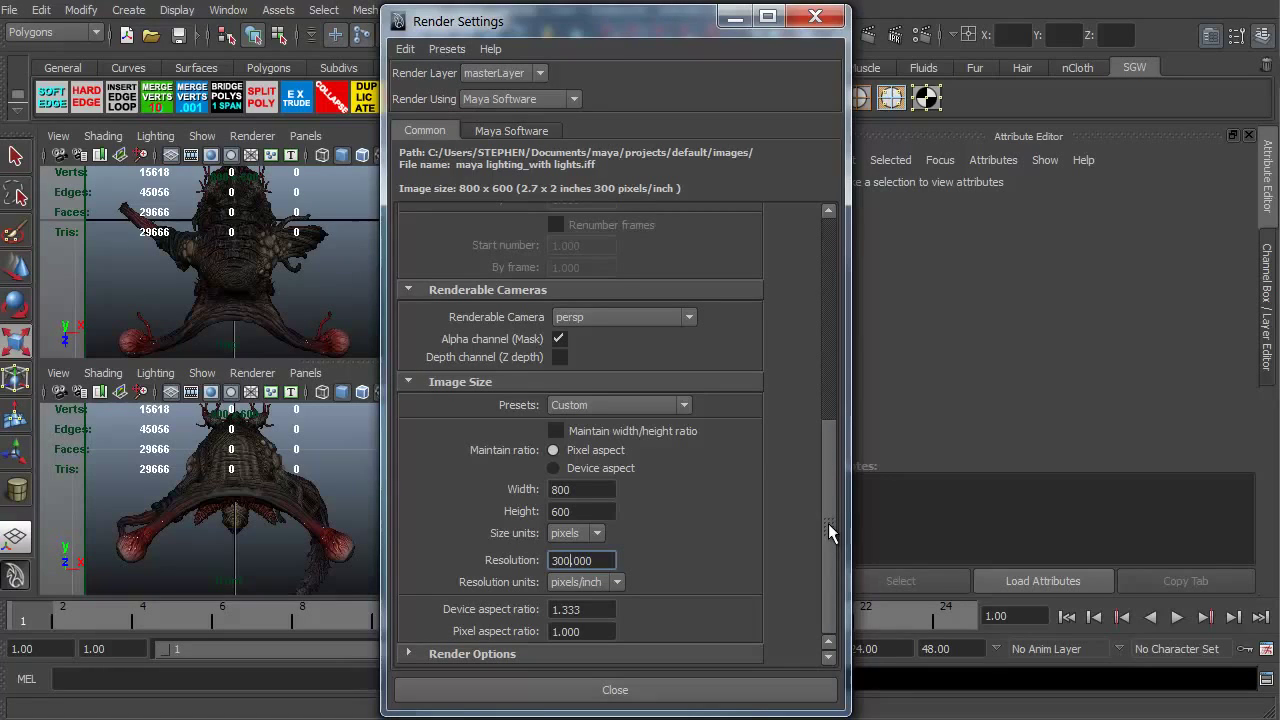
Render a test frame of the creature at 800×600
{"action": "left_click", "coordinate": [872, 42]}
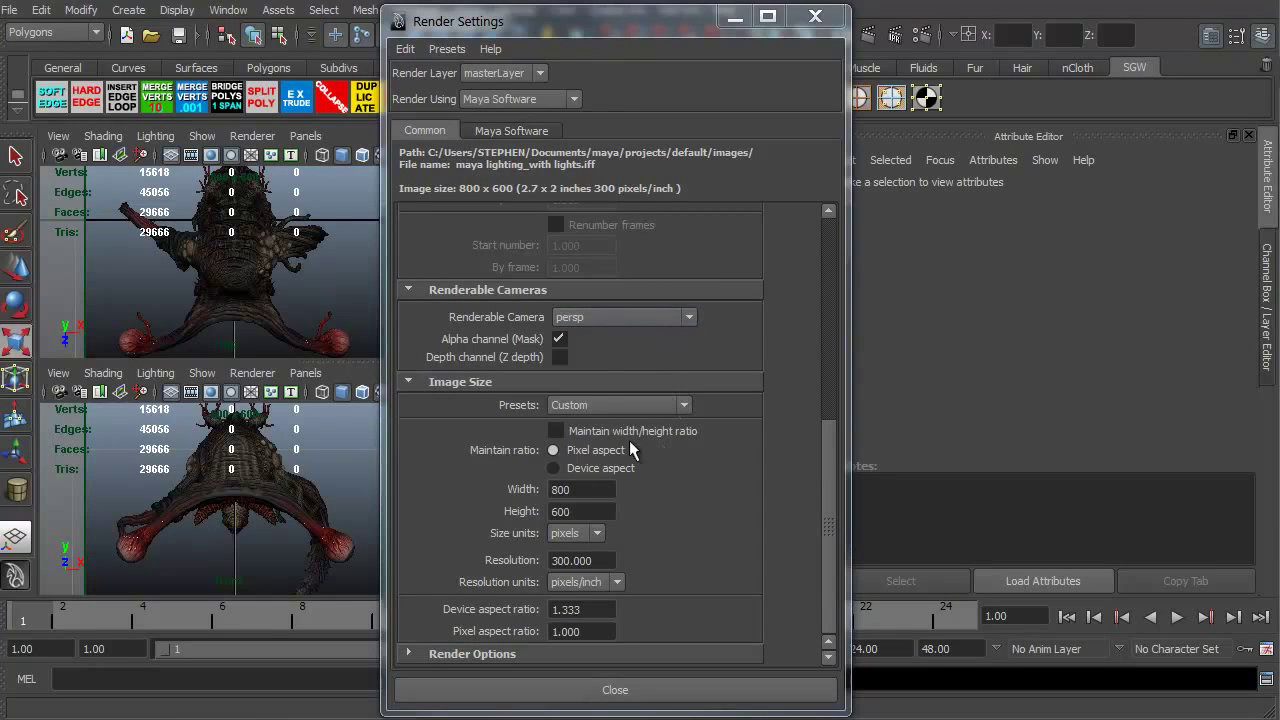
{"action": "left_click", "coordinate": [527, 132]}
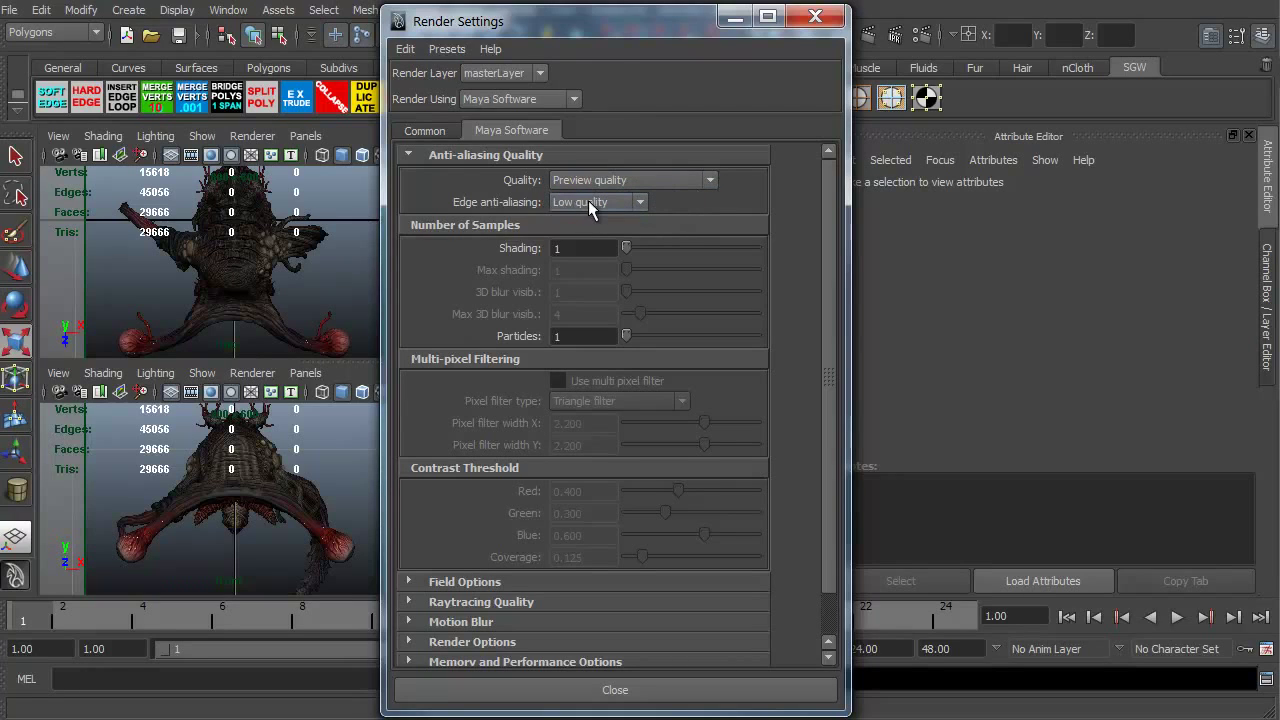
{"action": "left_click", "coordinate": [708, 182]}
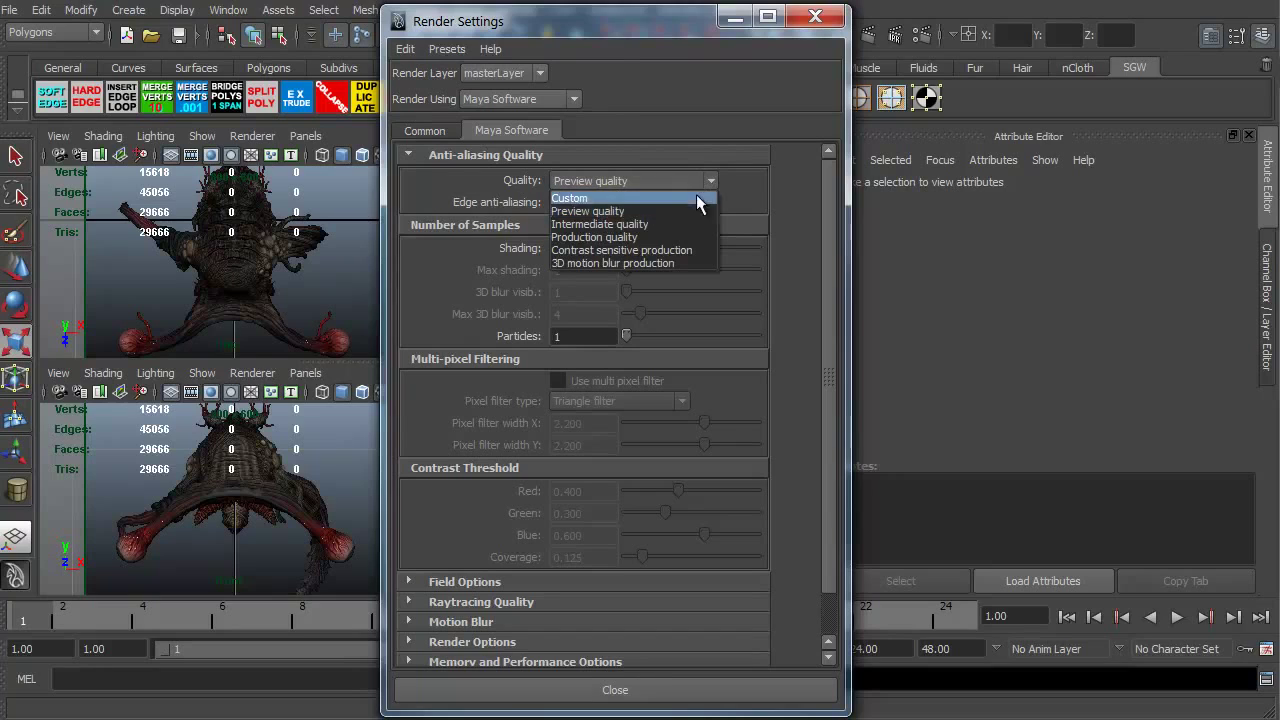
{"action": "left_click", "coordinate": [681, 236]}
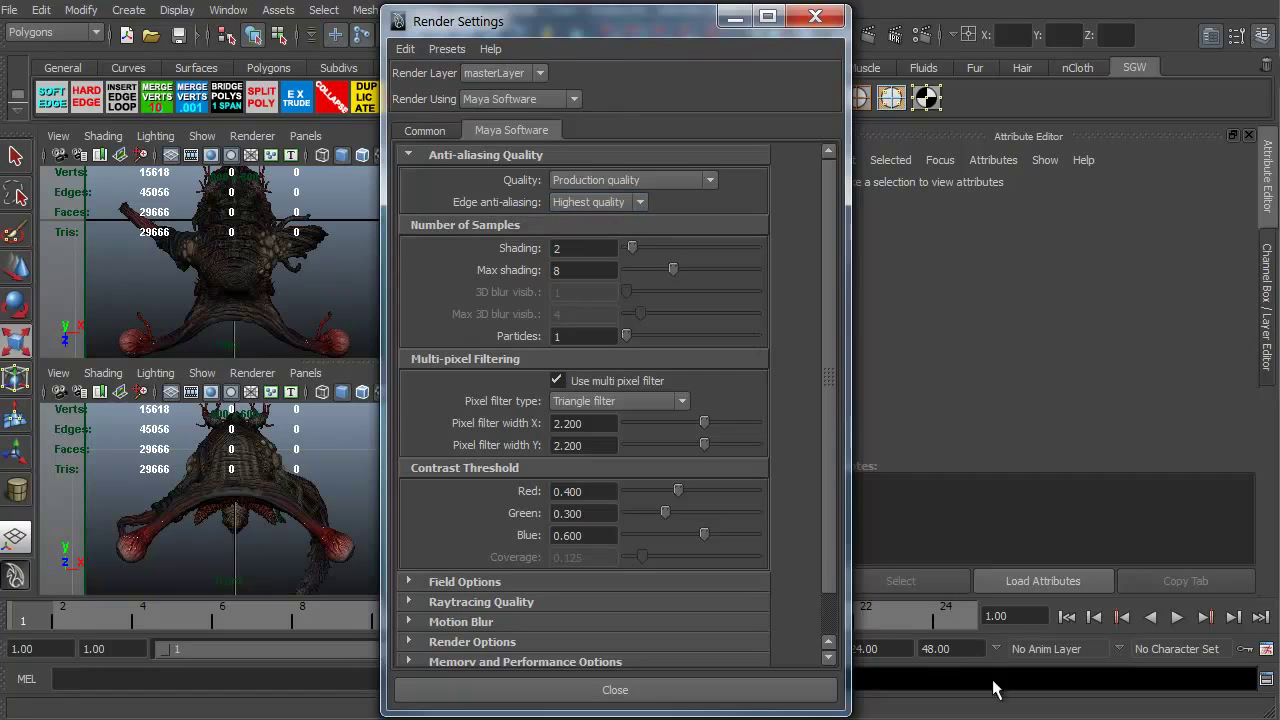
{"action": "left_click", "coordinate": [870, 40]}
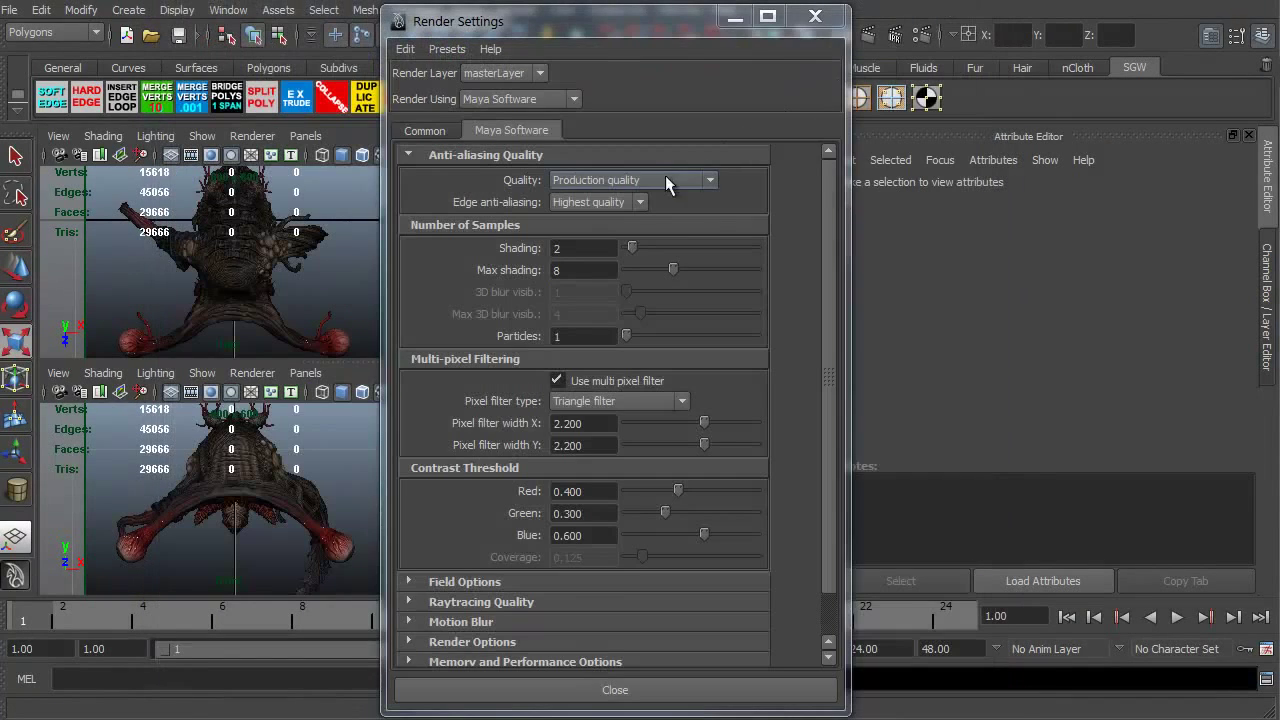
{"action": "left_click", "coordinate": [663, 181]}
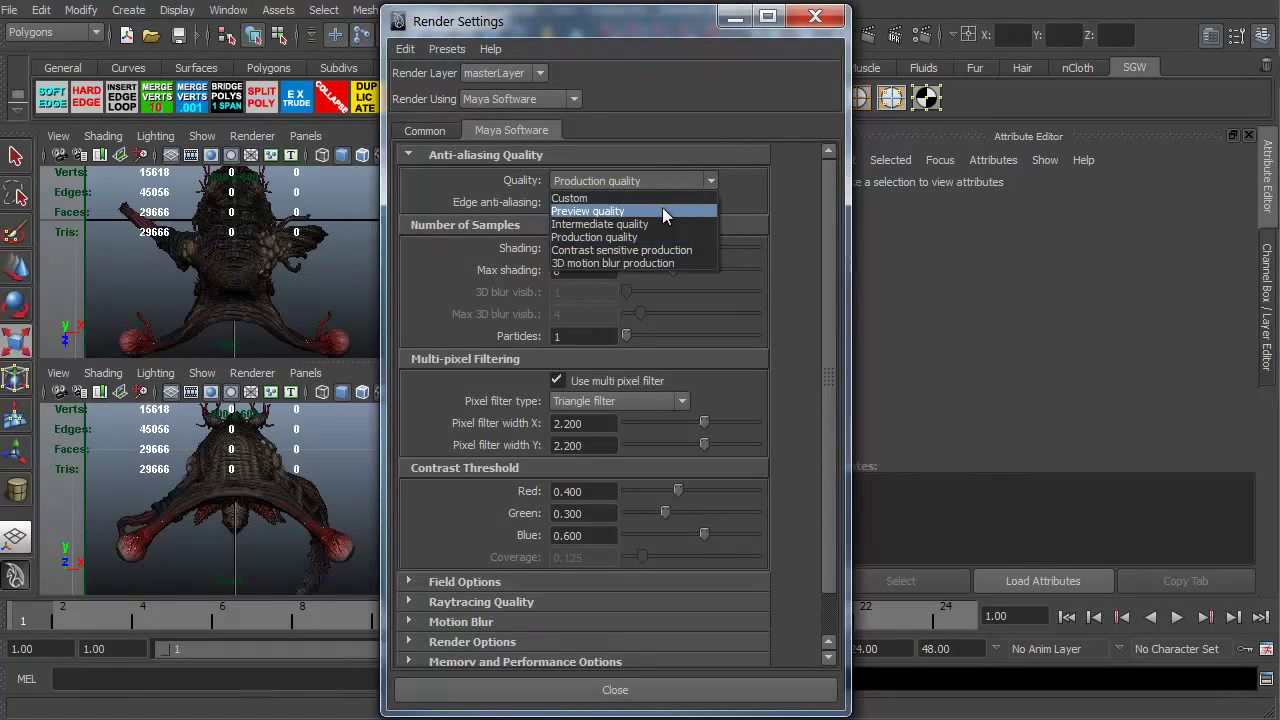
{"action": "left_click", "coordinate": [662, 208]}
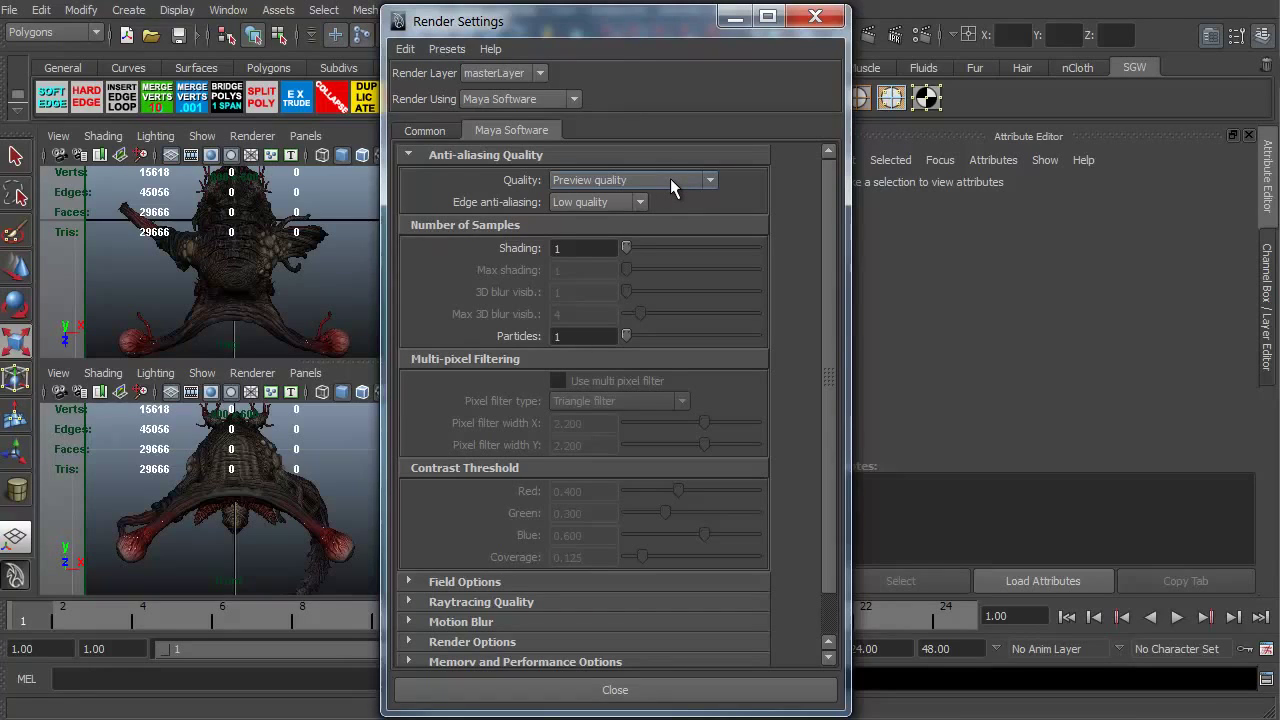
{"action": "left_click", "coordinate": [670, 180]}
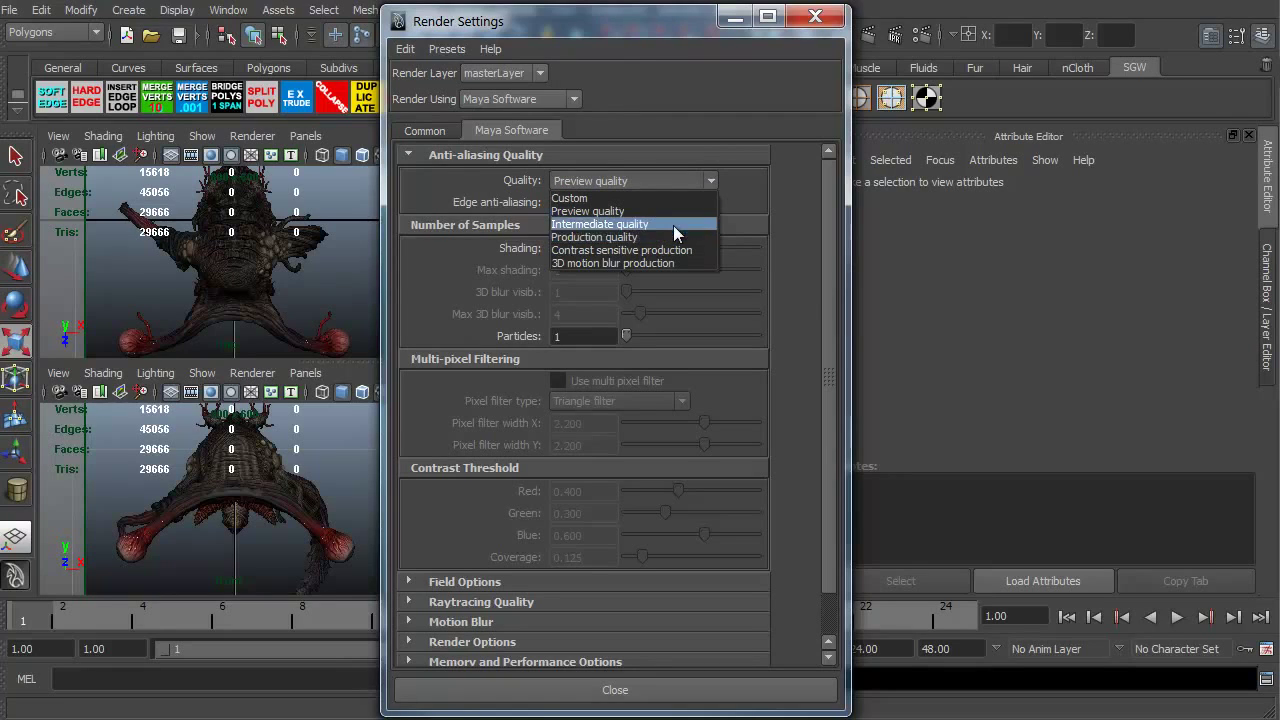
{"action": "key", "text": "Return"}
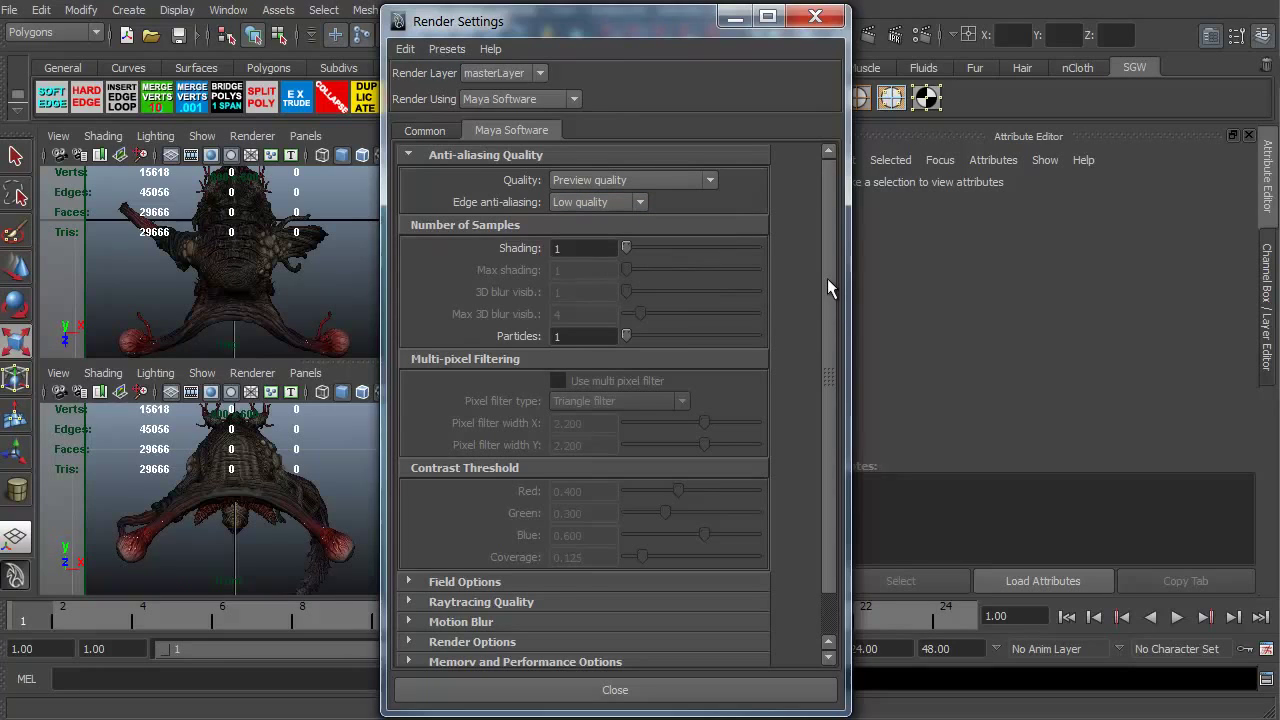
Return Render Settings to the Common tab, then close the window to reveal the four viewports
{"action": "scroll", "coordinate": [827, 278], "scroll_direction": "down", "scroll_amount": 2}
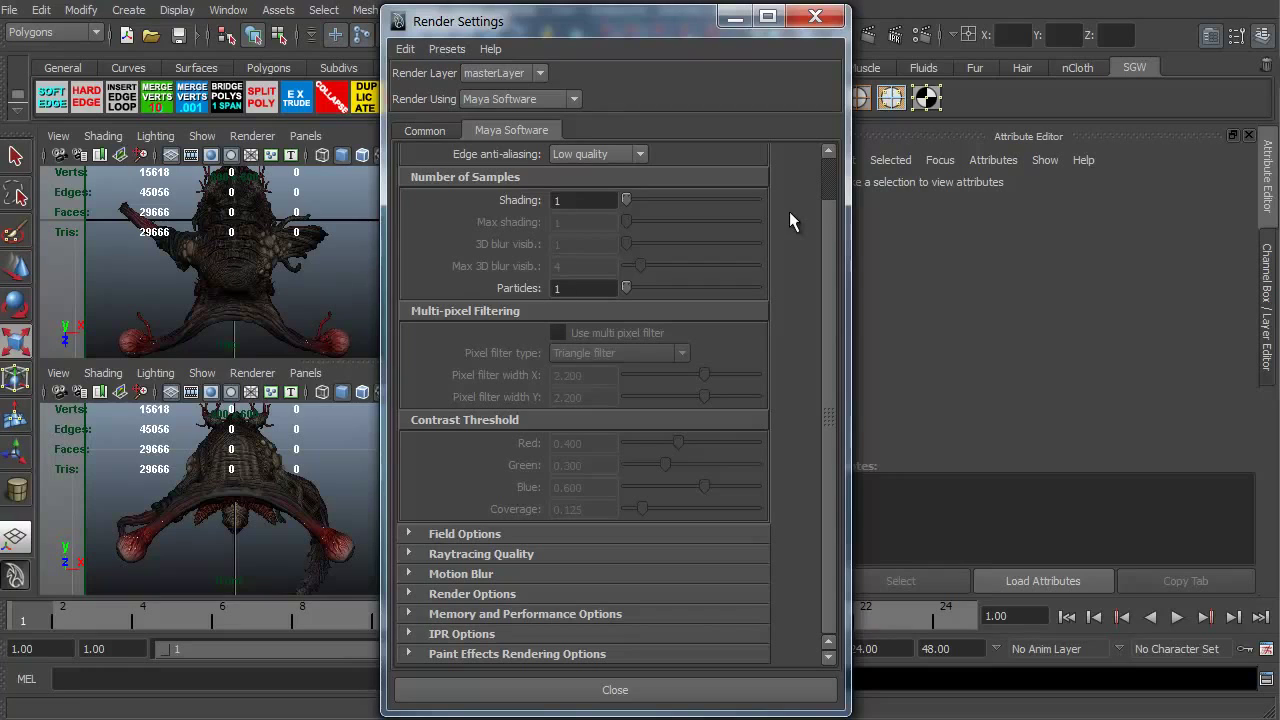
{"action": "left_click", "coordinate": [425, 131]}
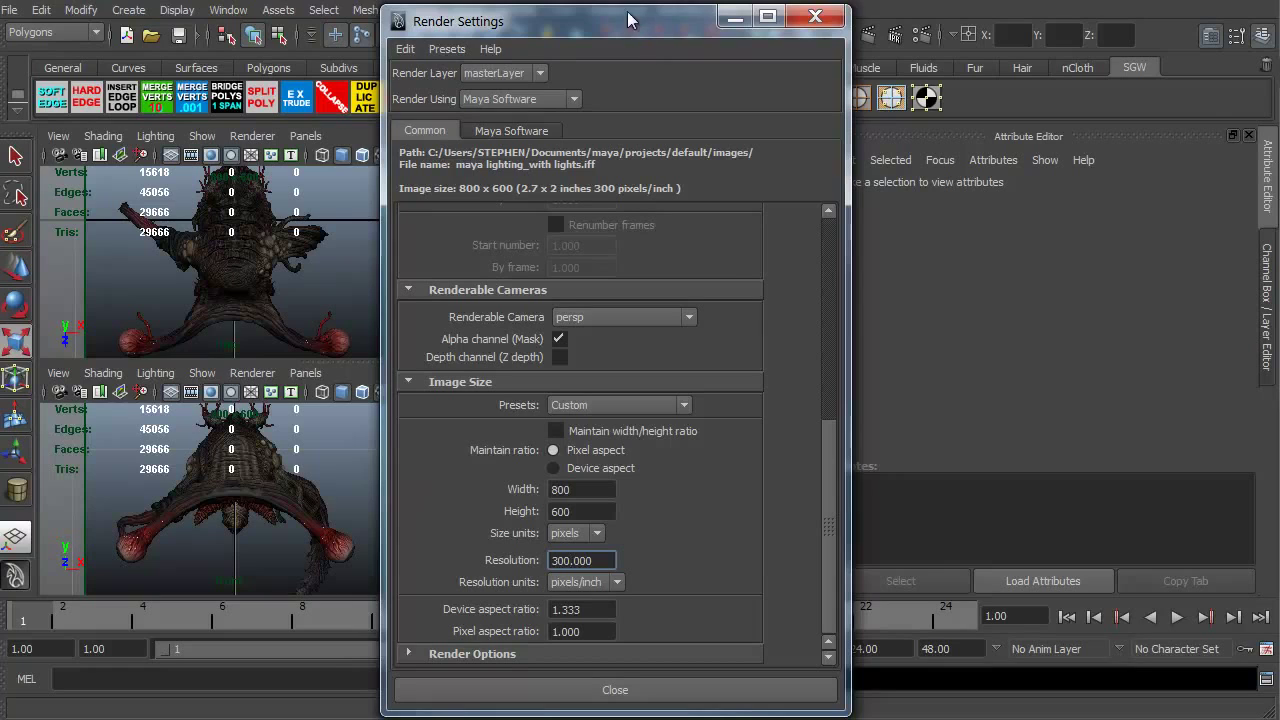
{"action": "left_click_drag", "start_coordinate": [612, 24], "coordinate": [590, 14]}
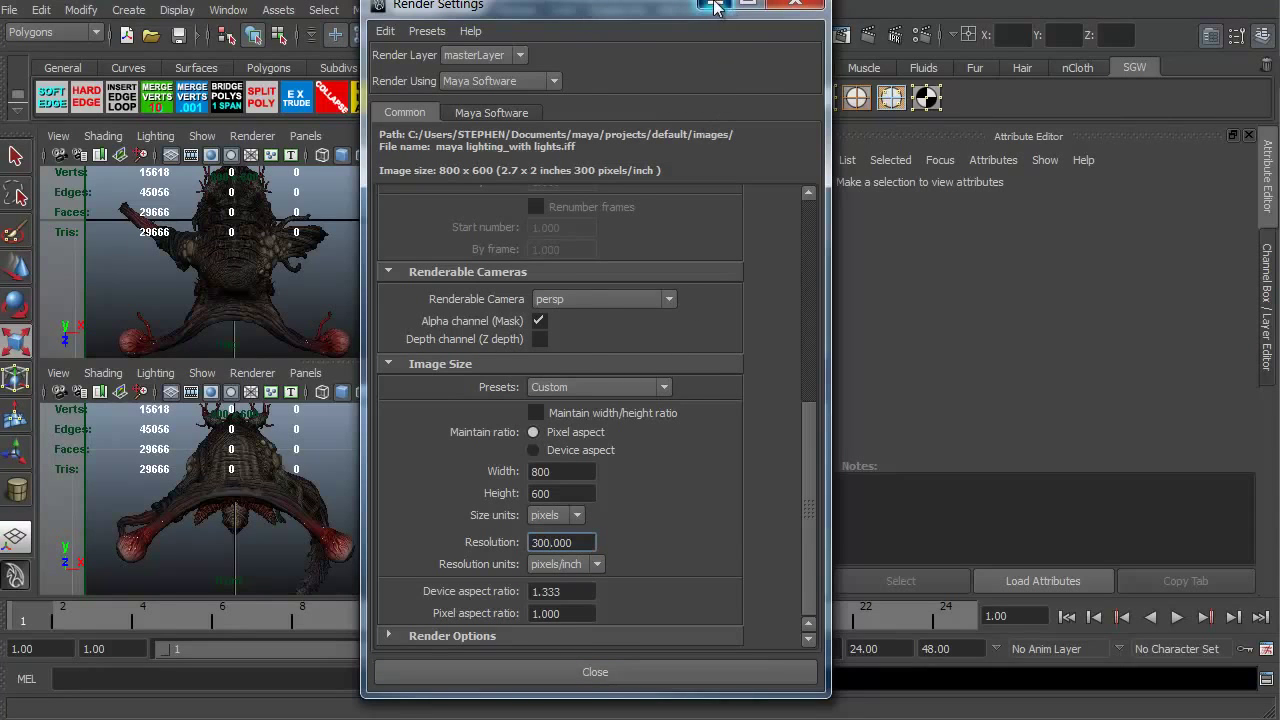
{"action": "left_click", "coordinate": [795, 4]}
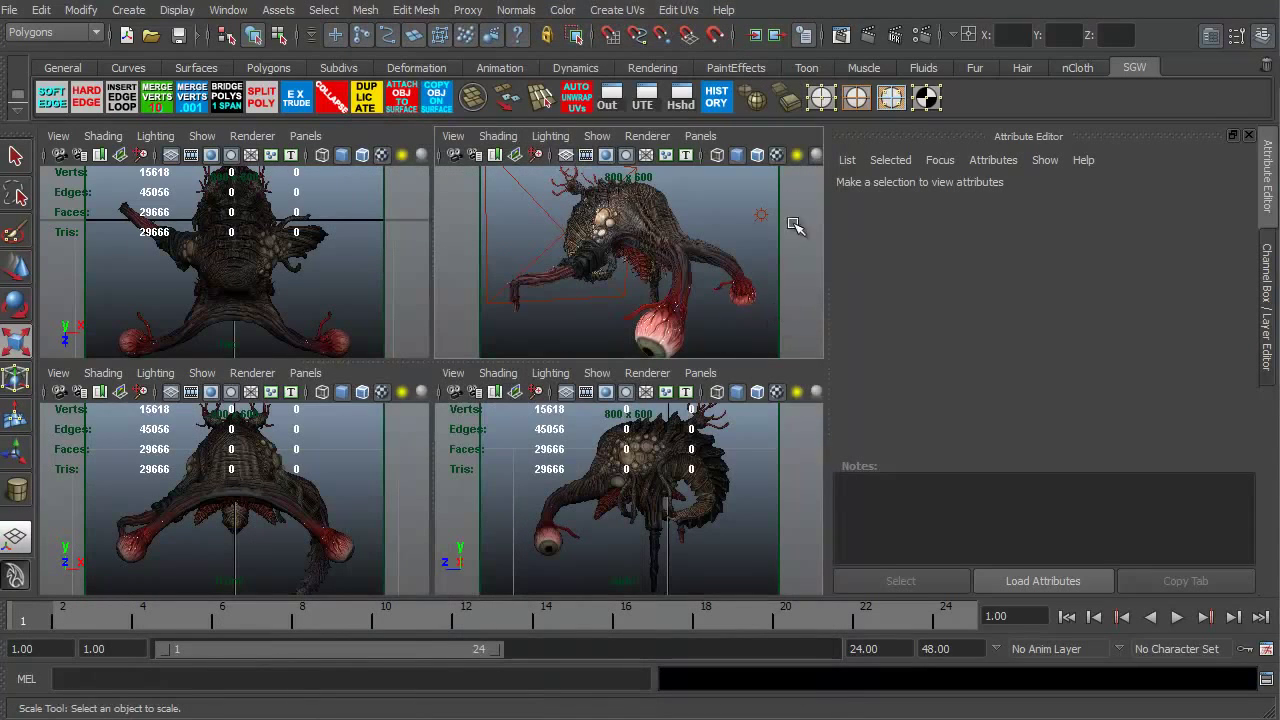
Render the current frame and save the image as test1
{"action": "left_click", "coordinate": [845, 36]}
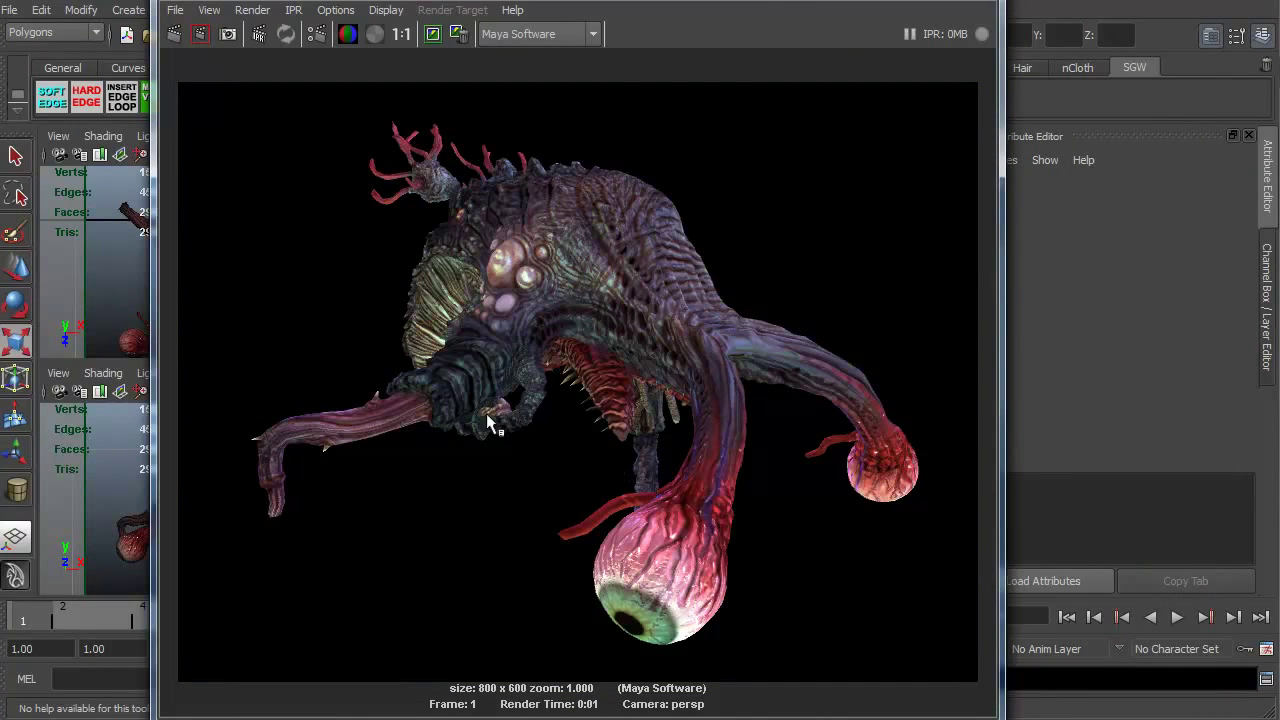
{"action": "left_click", "coordinate": [175, 12]}
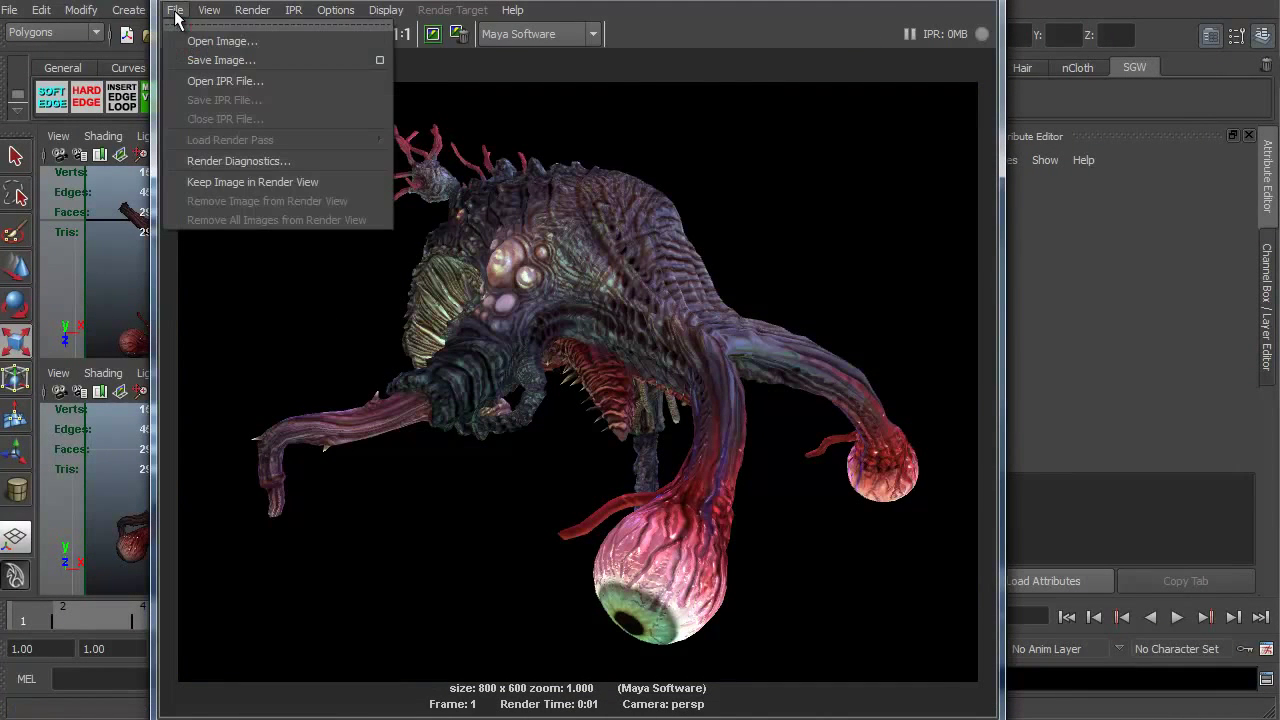
{"action": "left_click", "coordinate": [204, 60]}
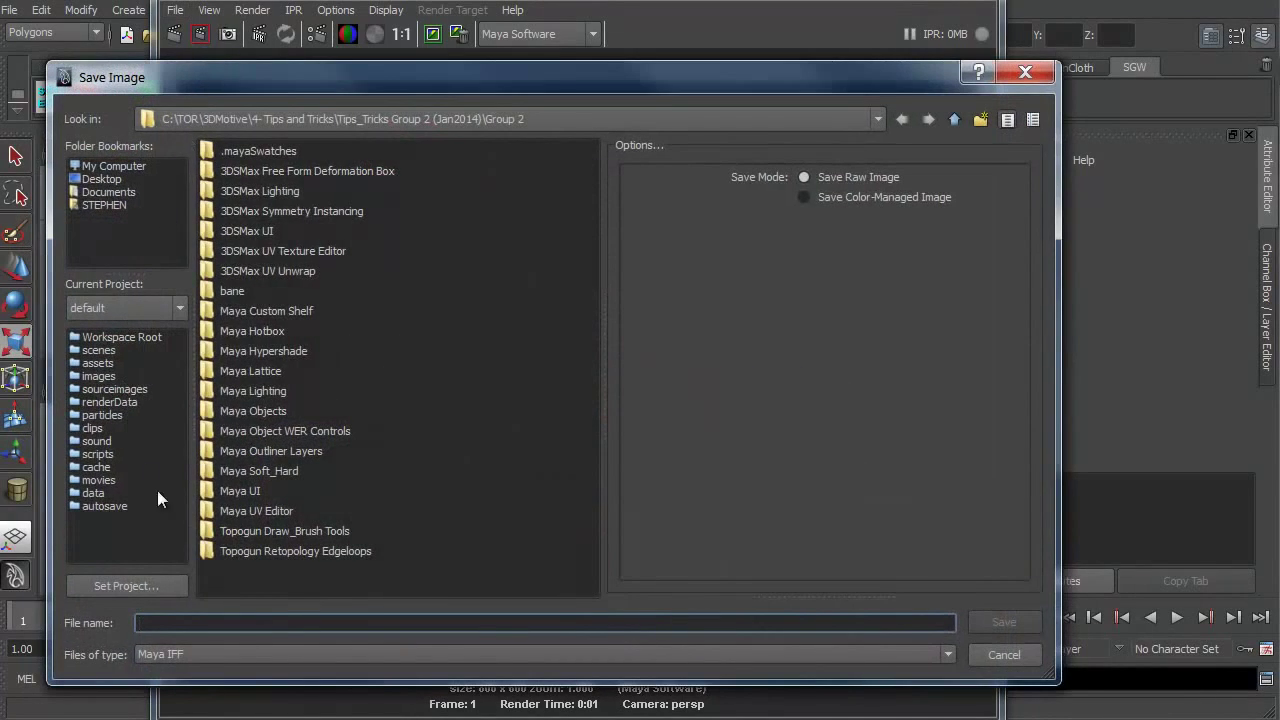
{"action": "type", "text": "te"}
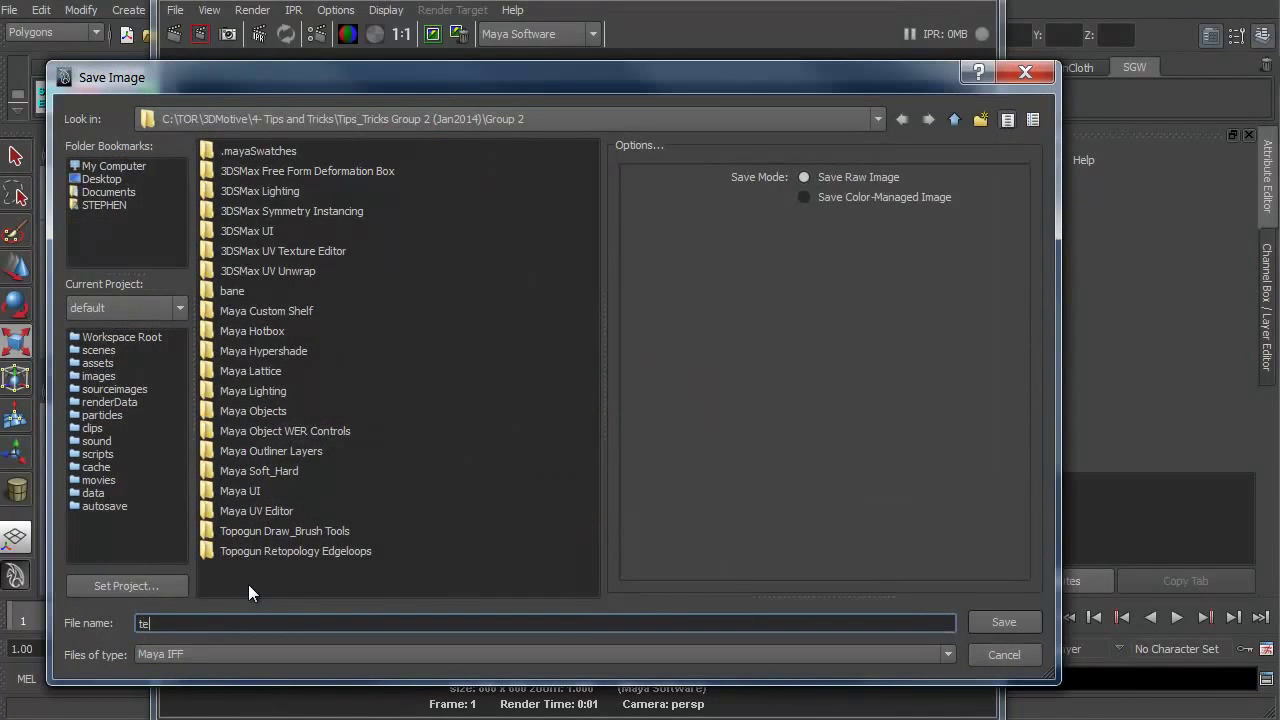
{"action": "type", "text": "st1"}
{"action": "left_click", "coordinate": [1001, 621]}
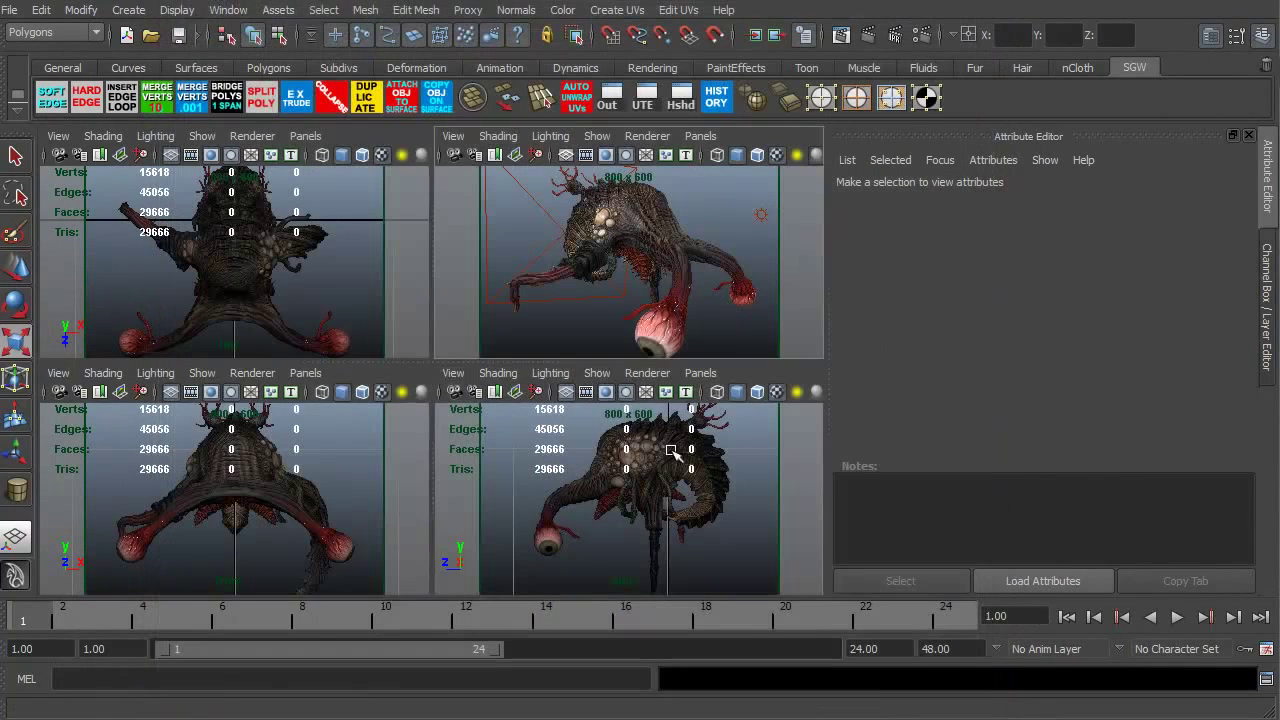
Render the creature from the side view and name the saved image test2
{"action": "left_click", "coordinate": [674, 454]}
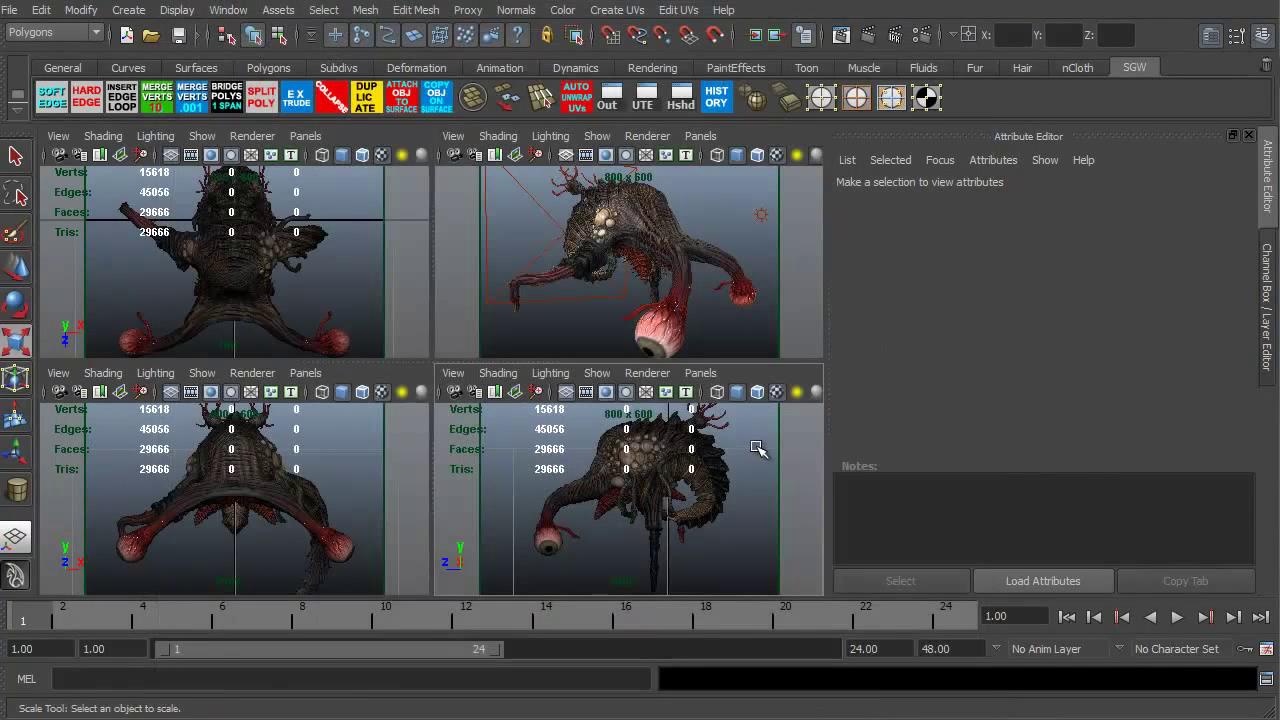
{"action": "left_click", "coordinate": [866, 35]}
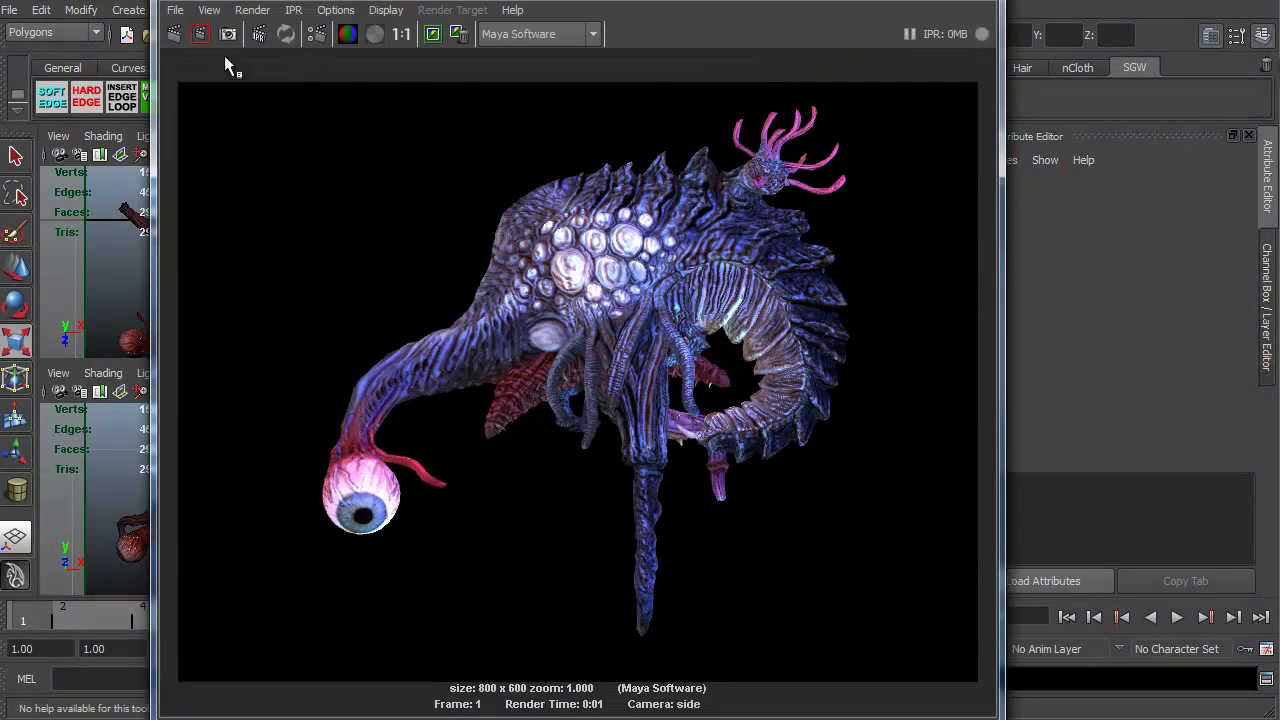
{"action": "left_click", "coordinate": [174, 10]}
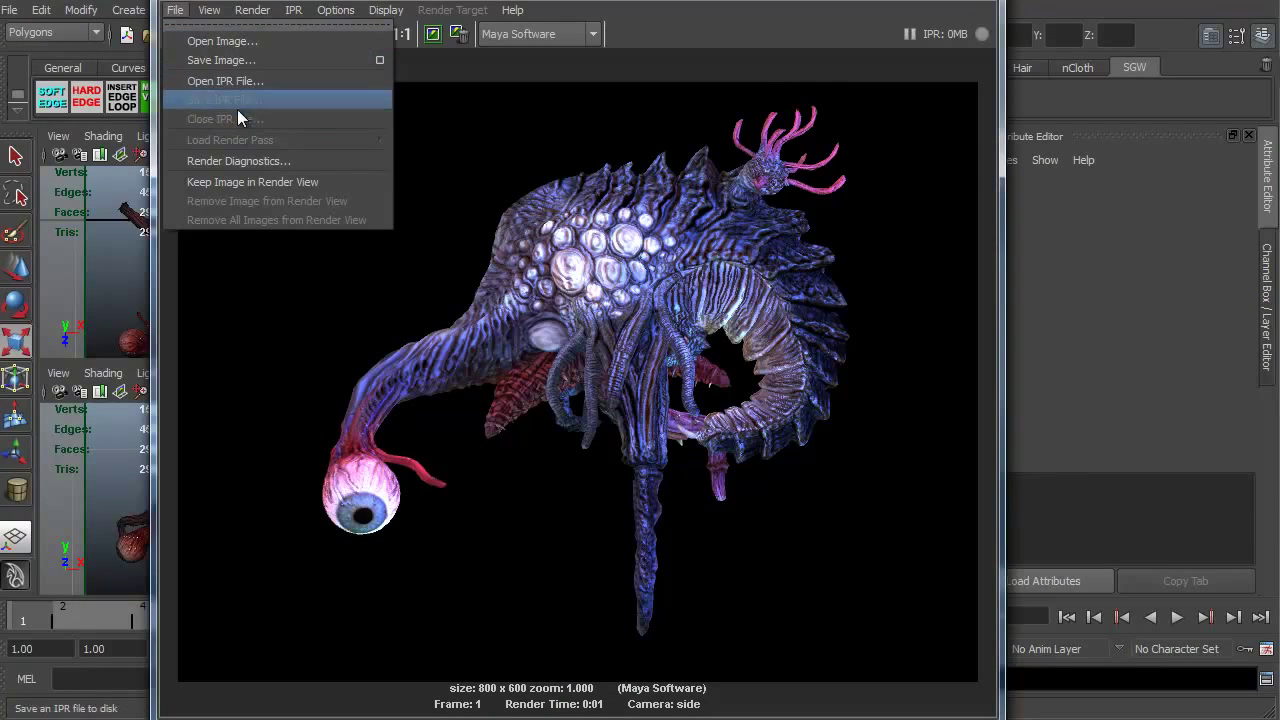
{"action": "left_click", "coordinate": [240, 60]}
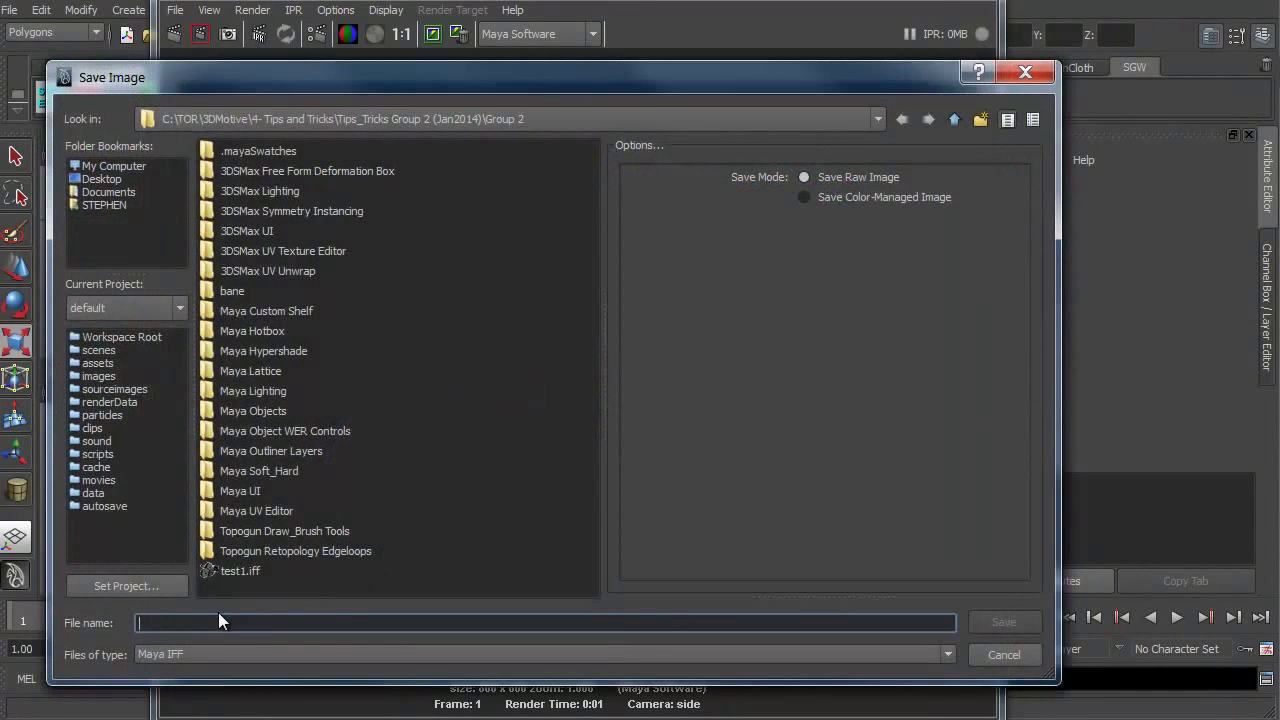
{"action": "type", "text": "test2"}
{"action": "key", "text": "BackSpace"}
{"action": "key", "text": "BackSpace"}
{"action": "key", "text": "BackSpace"}
{"action": "type", "text": "est2"}
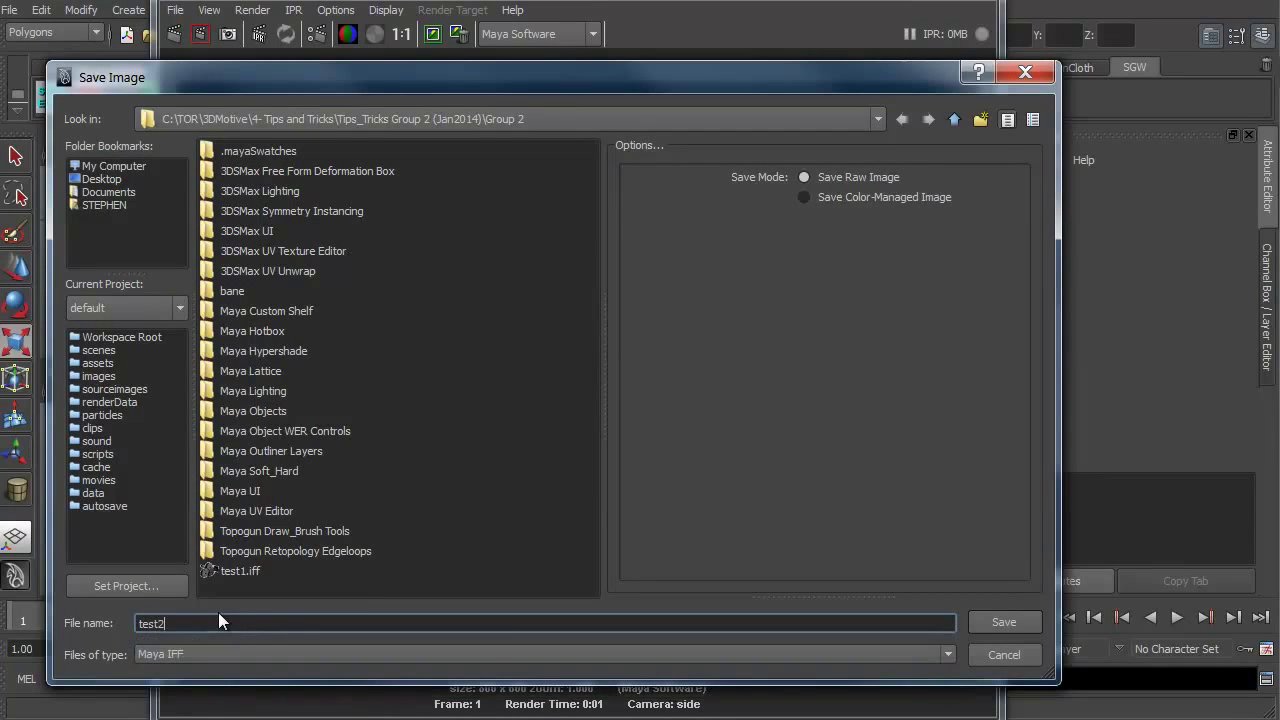
Save the side render as test2, then render the top view and save it as test3
{"action": "left_click", "coordinate": [998, 622]}
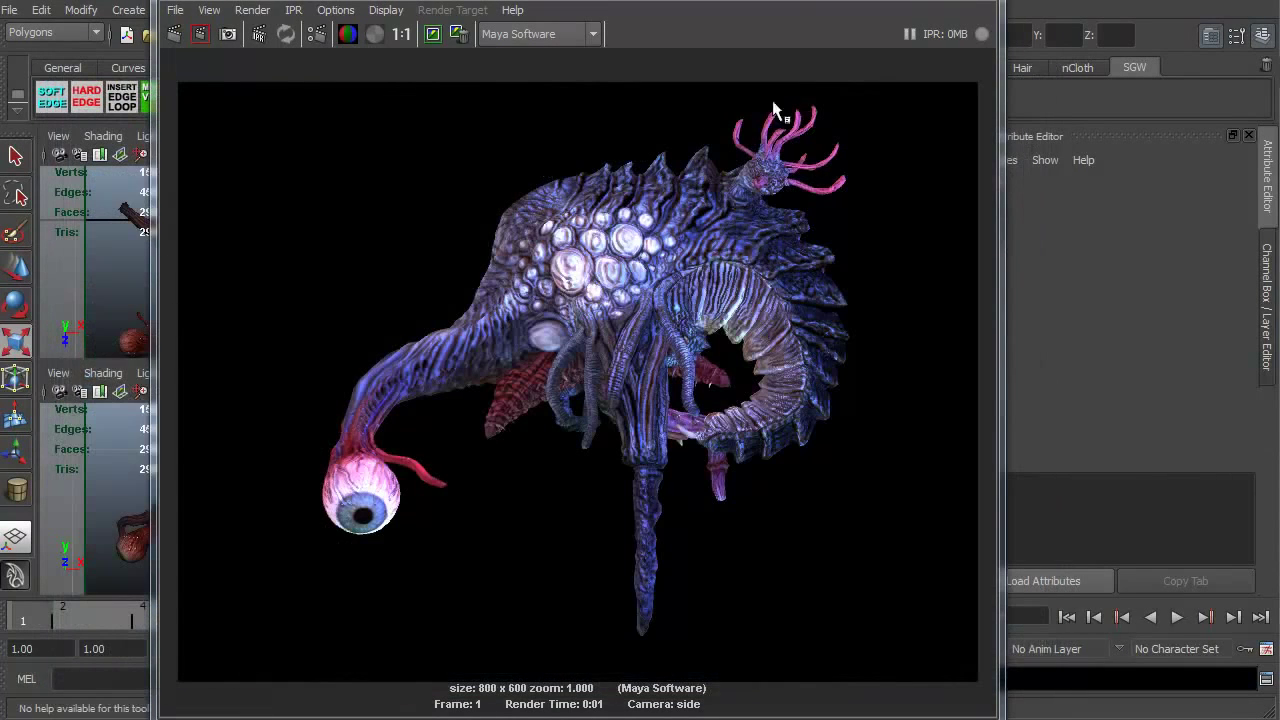
{"action": "key", "text": "alt+F4"}
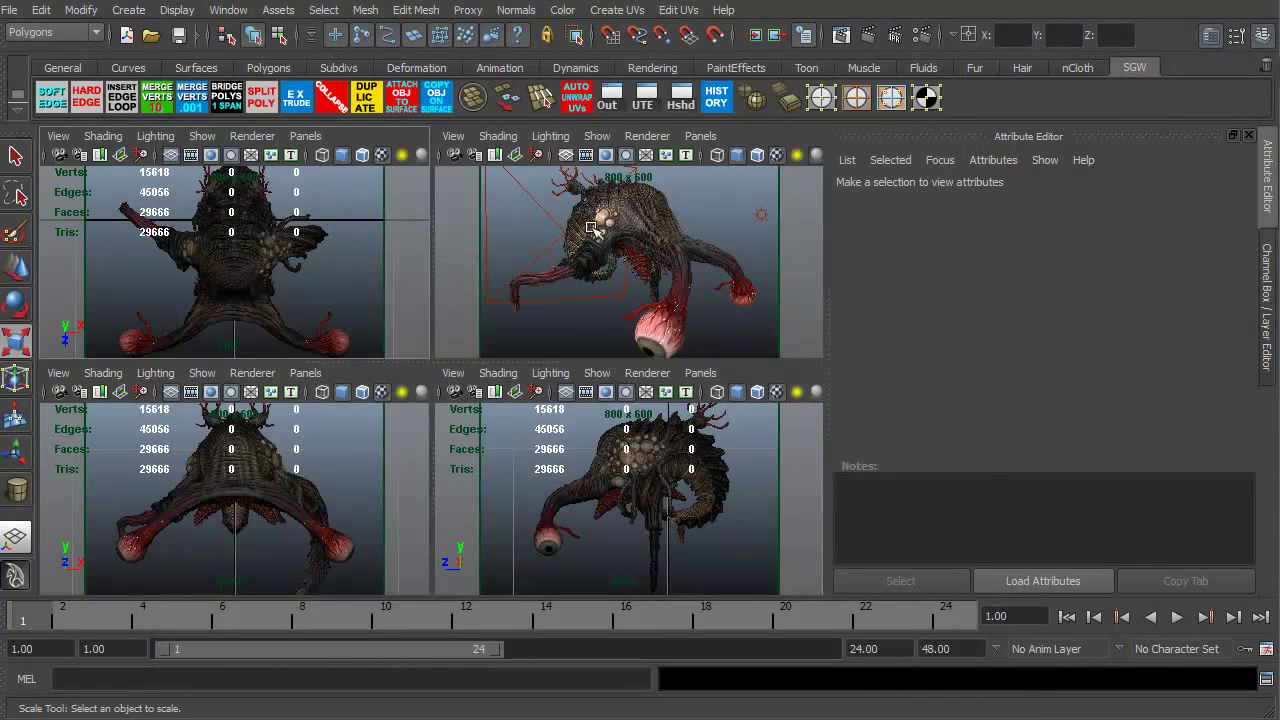
{"action": "left_click", "coordinate": [867, 36]}
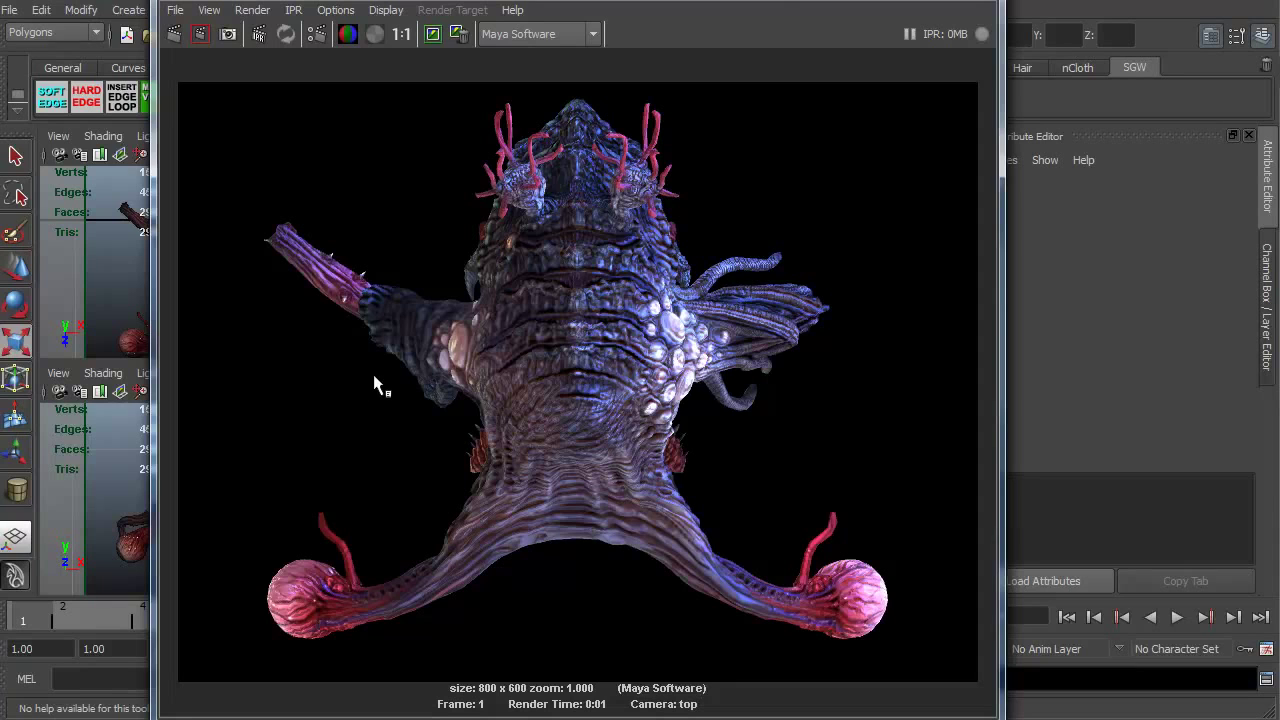
{"action": "left_click", "coordinate": [176, 14]}
{"action": "left_click", "coordinate": [222, 61]}
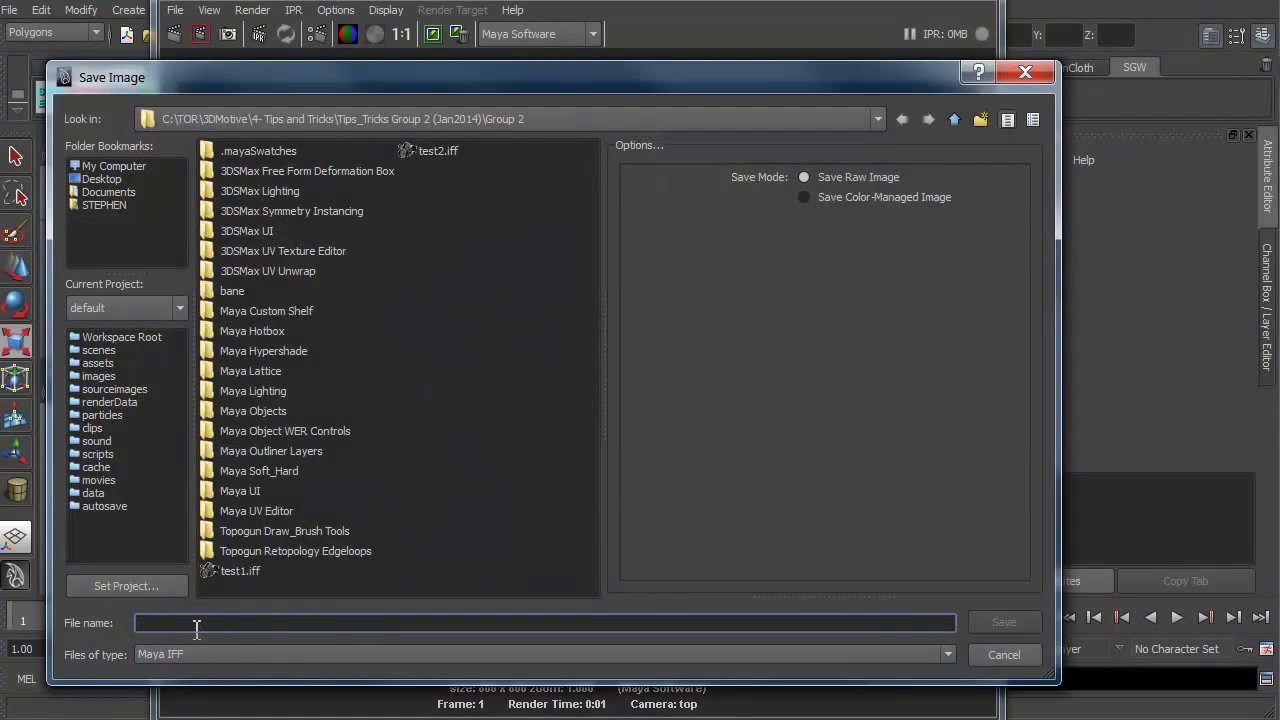
{"action": "type", "text": "ts"}
{"action": "key", "text": "BackSpace"}
{"action": "key", "text": "BackSpace"}
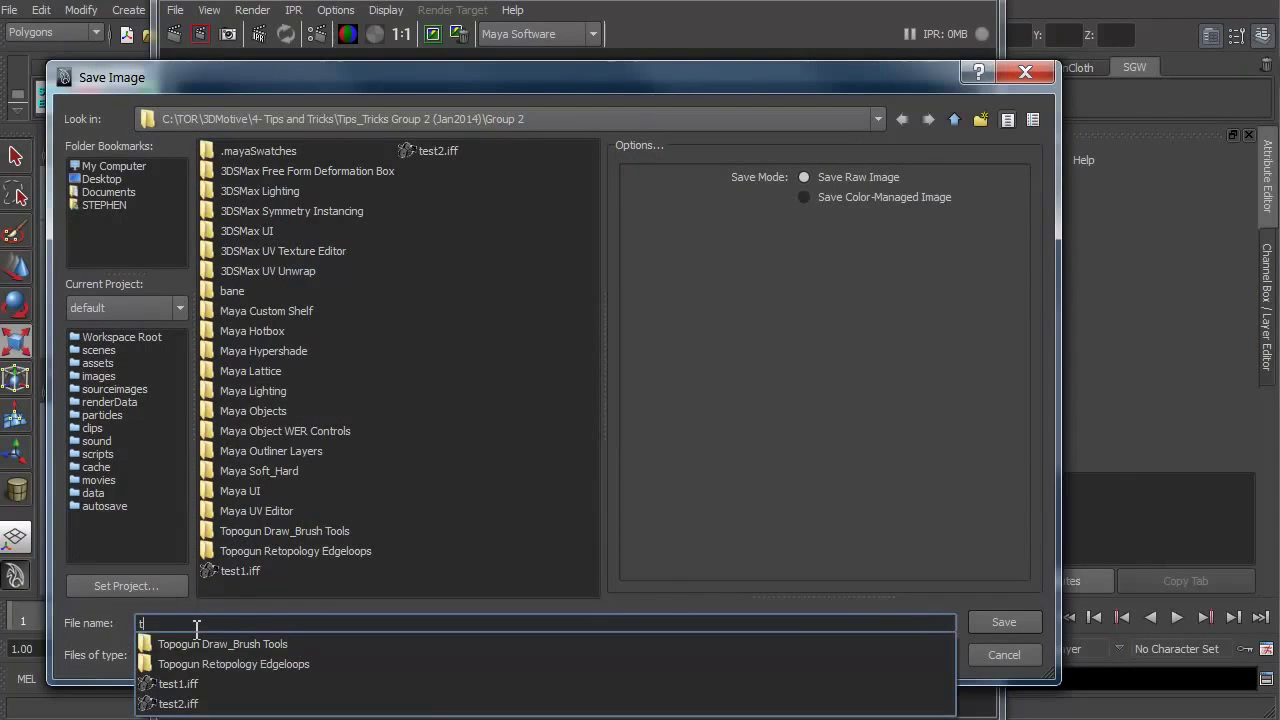
{"action": "type", "text": "est3"}
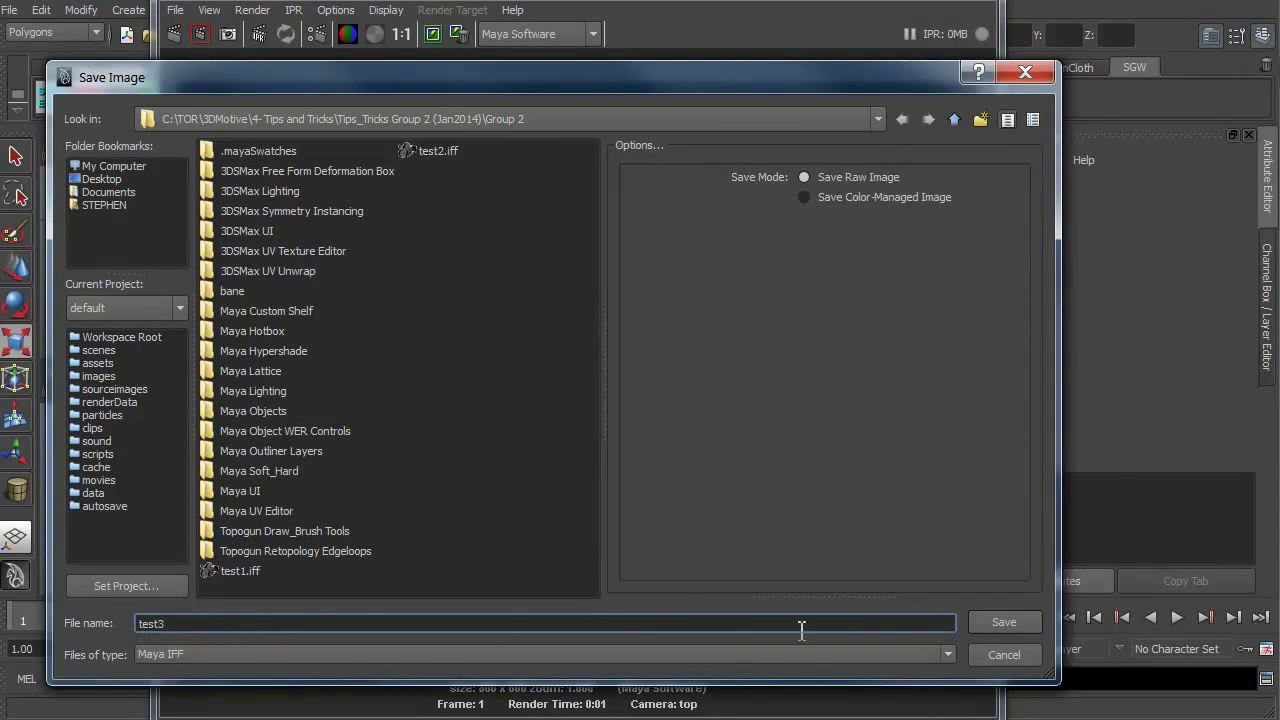
{"action": "left_click", "coordinate": [1013, 627]}
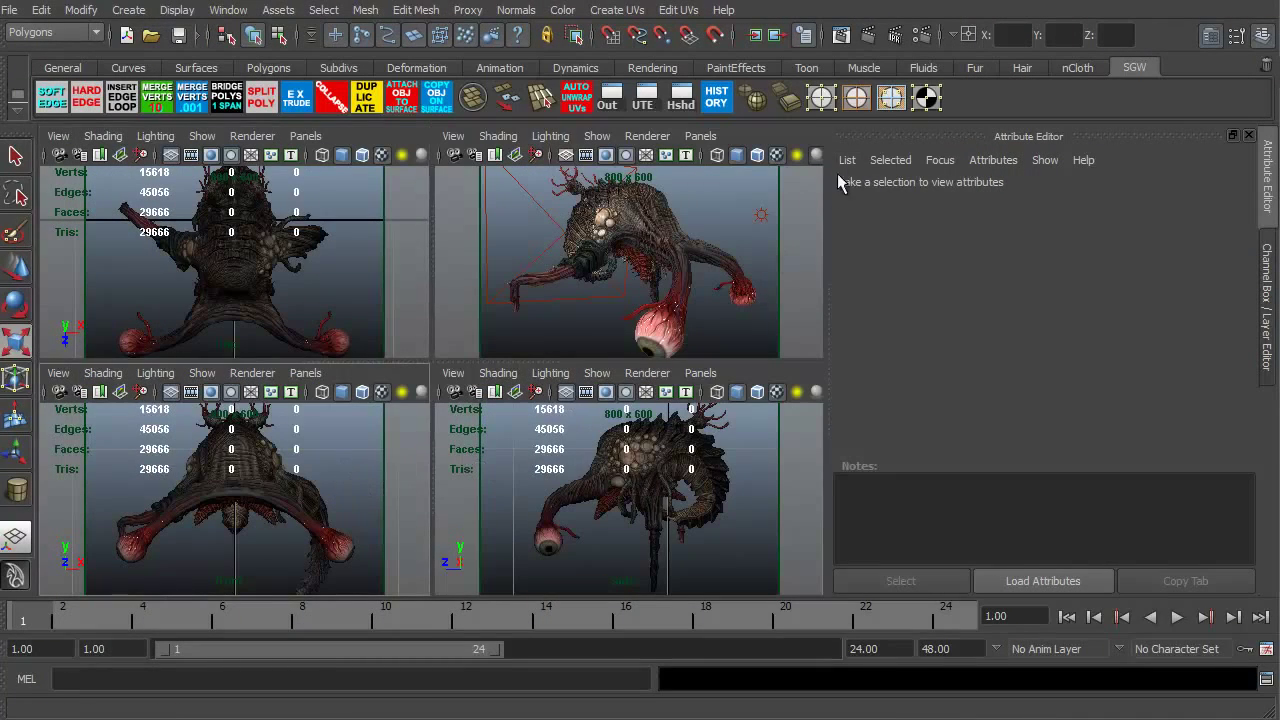
Render the creature from the front camera and save it as test4
{"action": "left_click", "coordinate": [868, 38]}
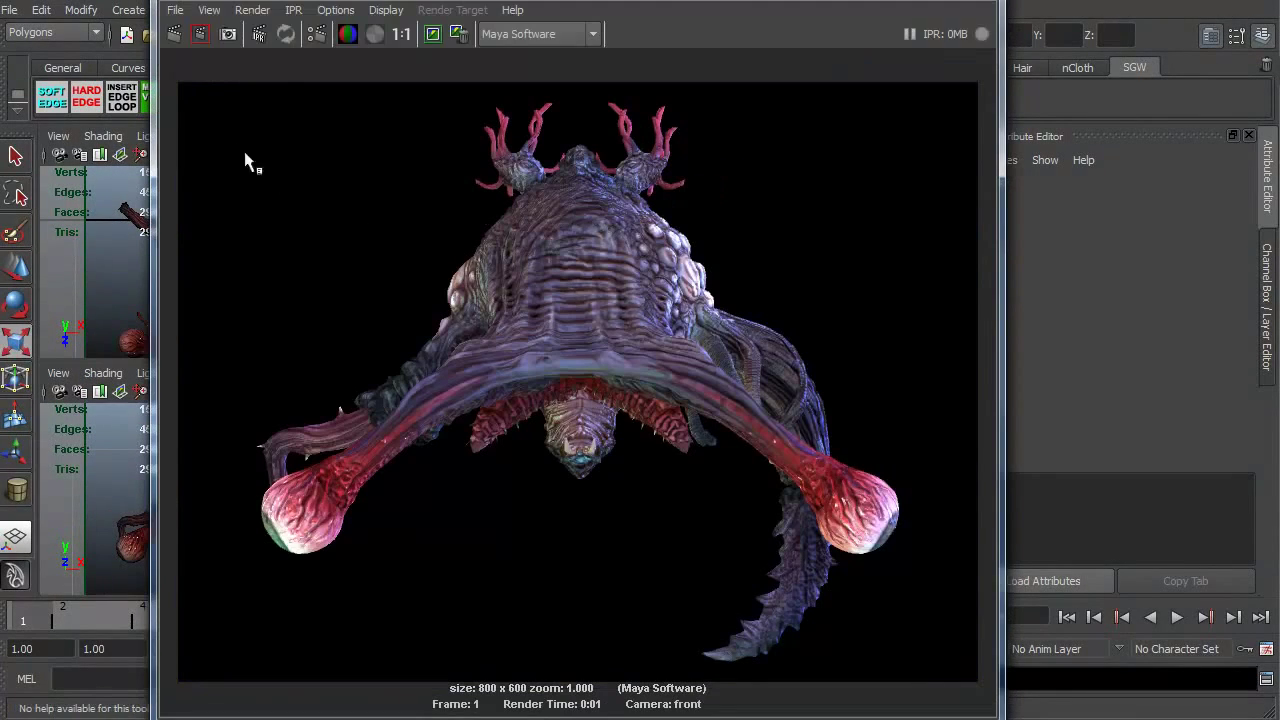
{"action": "left_click", "coordinate": [175, 10]}
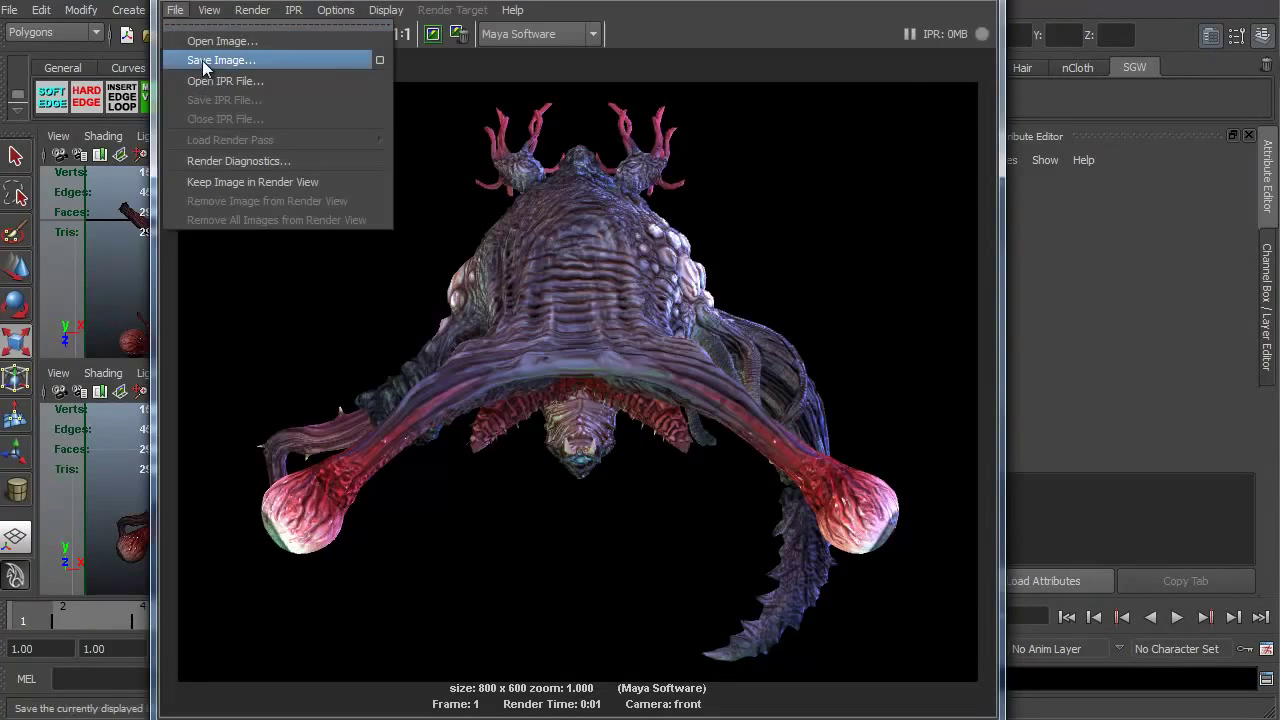
{"action": "left_click", "coordinate": [205, 58]}
{"action": "type", "text": "t"}
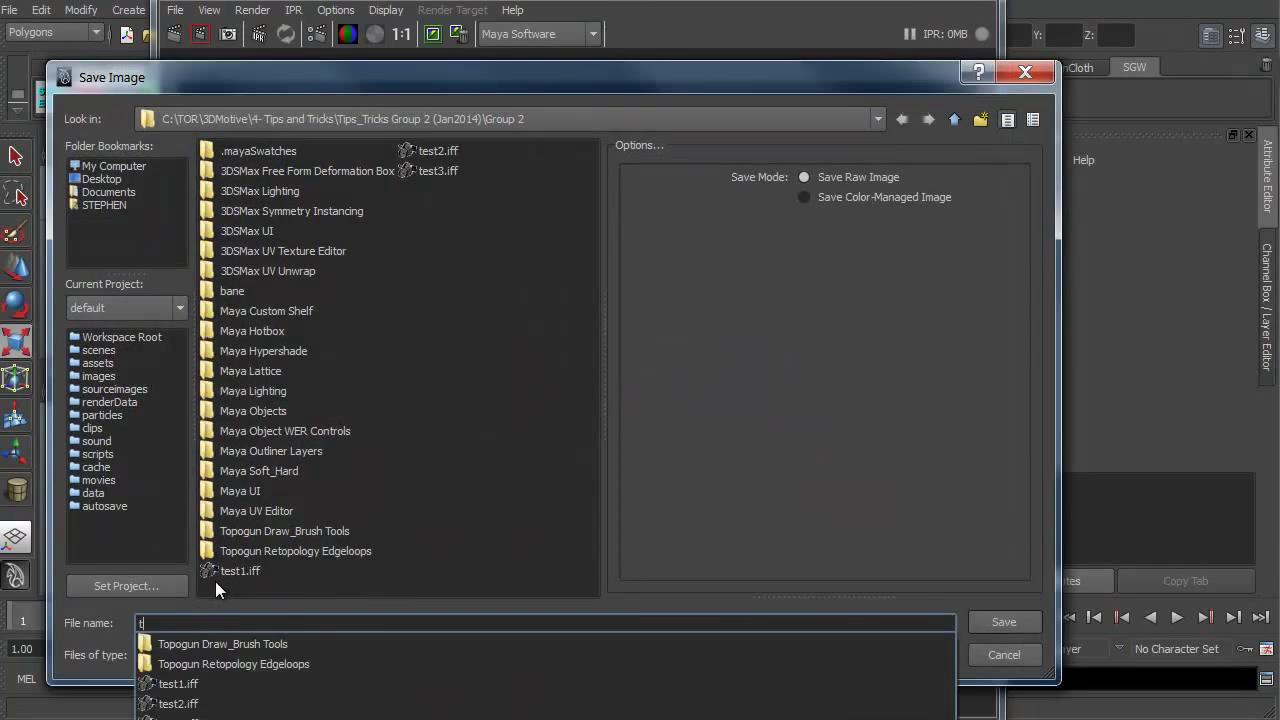
{"action": "type", "text": "est4"}
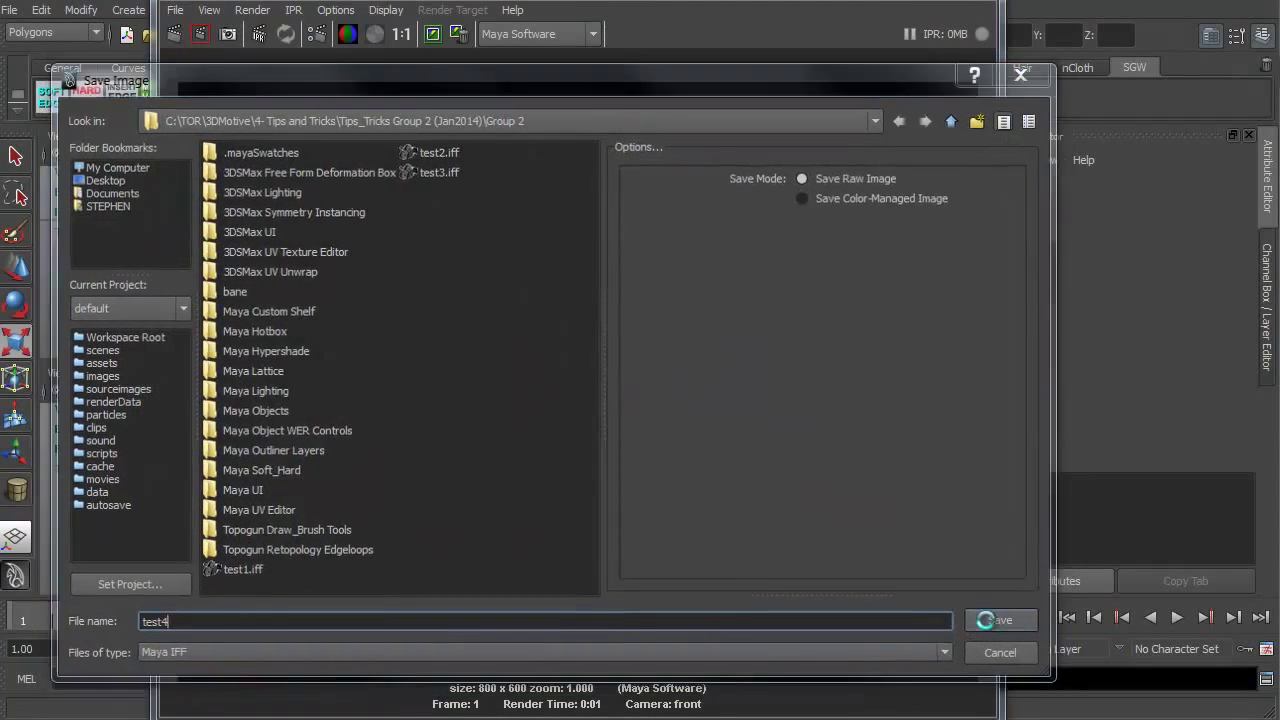
{"action": "left_click", "coordinate": [1003, 622]}
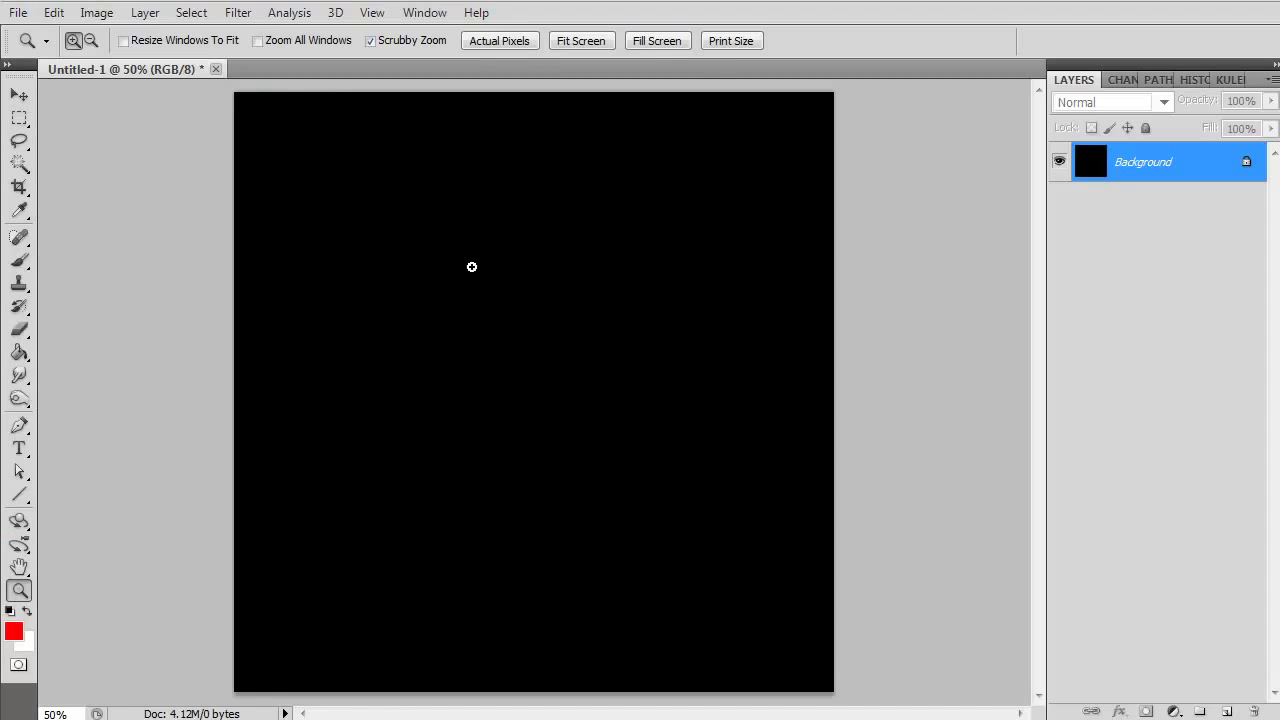
Open test1.iff through test4.iff together in Photoshop
{"action": "key", "text": "ctrl+o"}
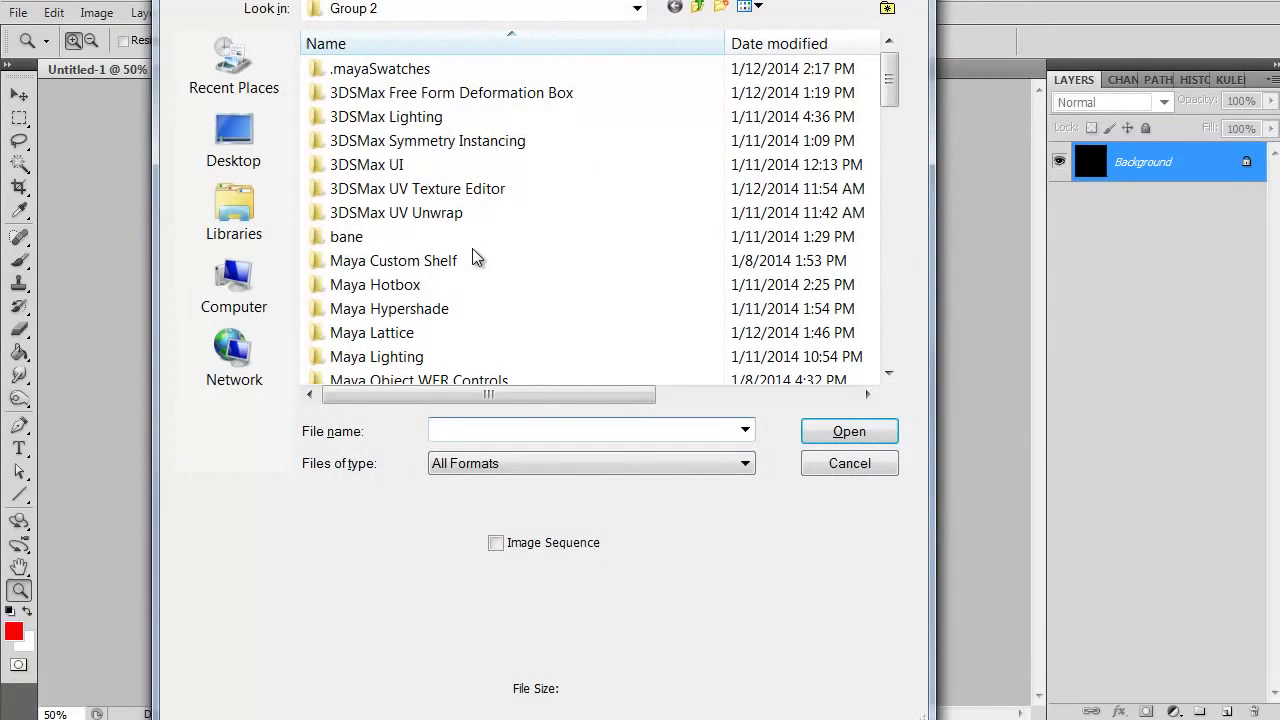
{"action": "left_click_drag", "start_coordinate": [890, 80], "coordinate": [900, 345]}
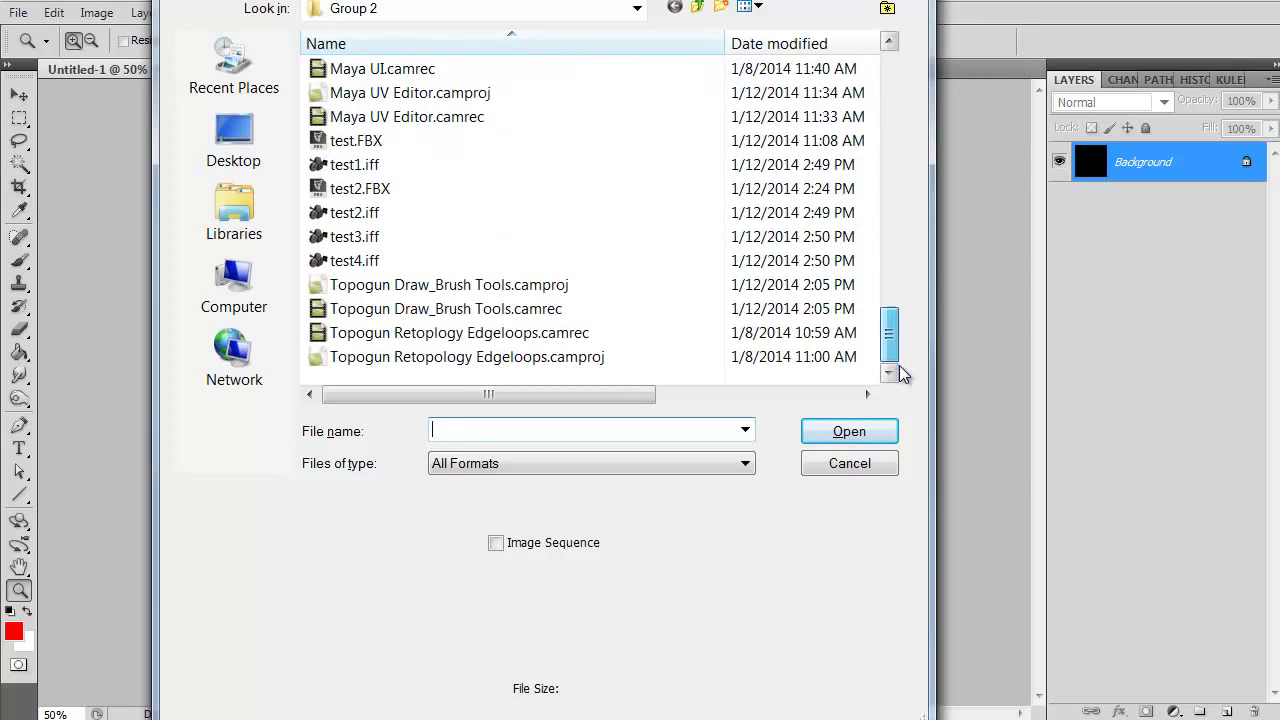
{"action": "left_click", "coordinate": [365, 165]}
{"action": "left_click", "coordinate": [355, 212], "text": "ctrl"}
{"action": "left_click", "coordinate": [370, 236], "text": "ctrl"}
{"action": "left_click", "coordinate": [340, 260], "text": "ctrl"}
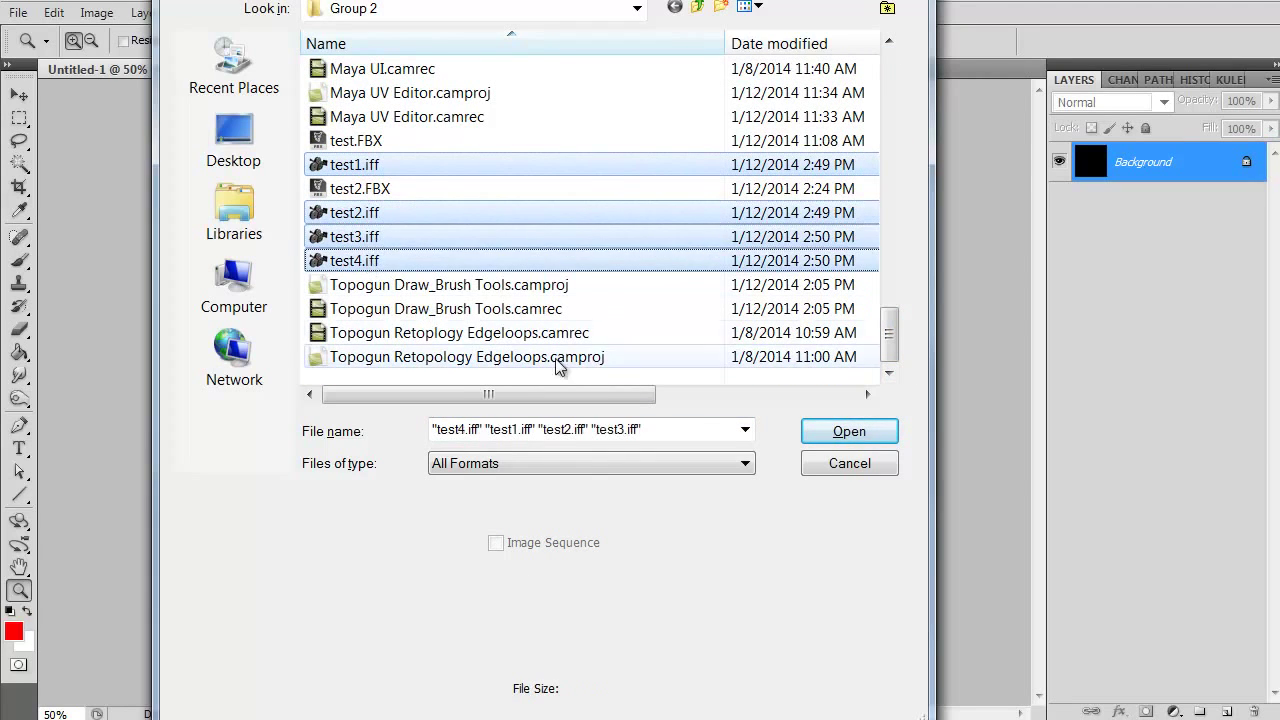
{"action": "left_click", "coordinate": [808, 441]}
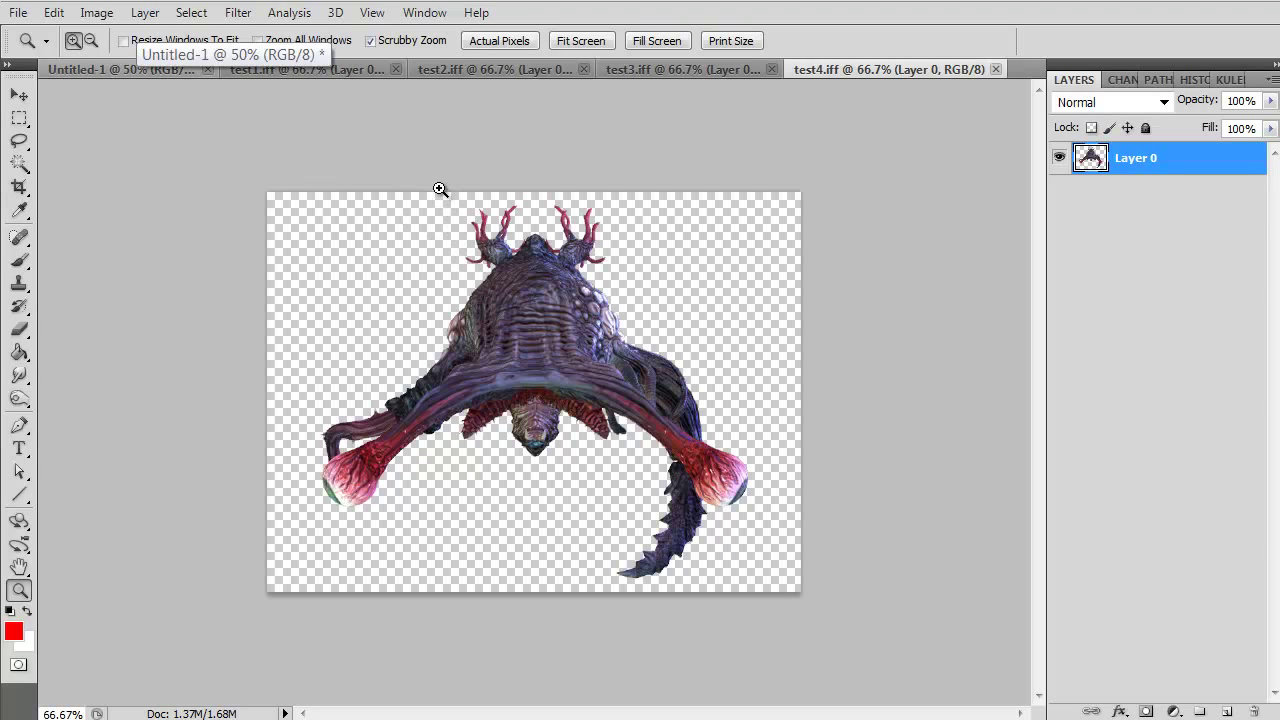
Cut the entire test4 image and close test4 without saving
{"action": "key", "text": "ctrl+a"}
{"action": "key", "text": "ctrl+x"}
{"action": "key", "text": "ctrl+w"}
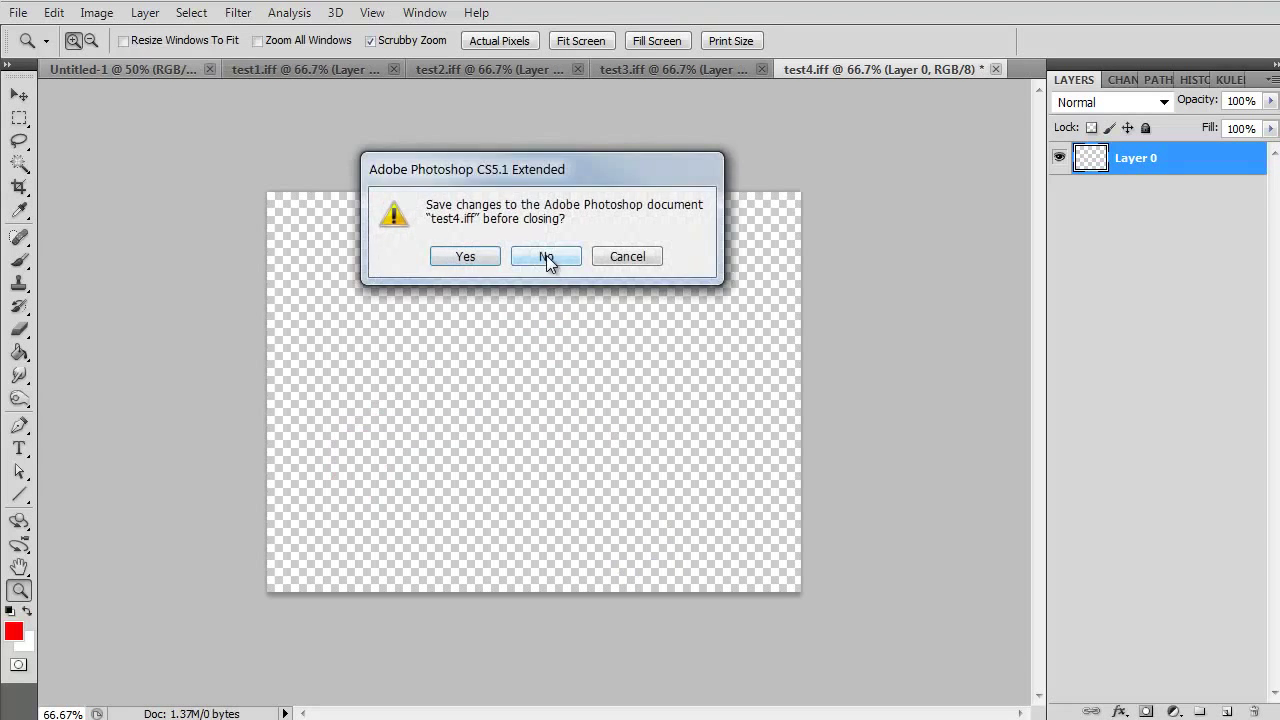
{"action": "left_click", "coordinate": [546, 256]}
Paste the front-view creature onto the black canvas and move it to the upper left
{"action": "left_click", "coordinate": [150, 75]}
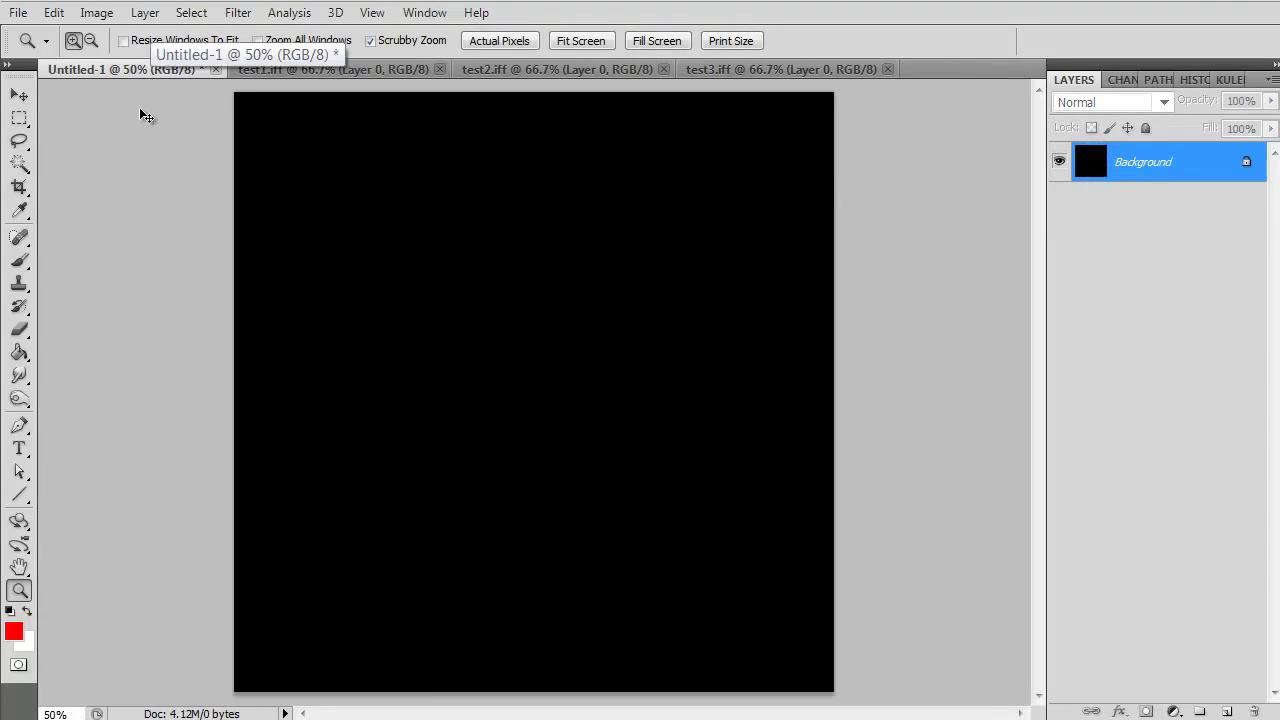
{"action": "key", "text": "ctrl+v"}
{"action": "left_click", "coordinate": [19, 95]}
{"action": "left_click_drag", "start_coordinate": [530, 337], "coordinate": [390, 175]}
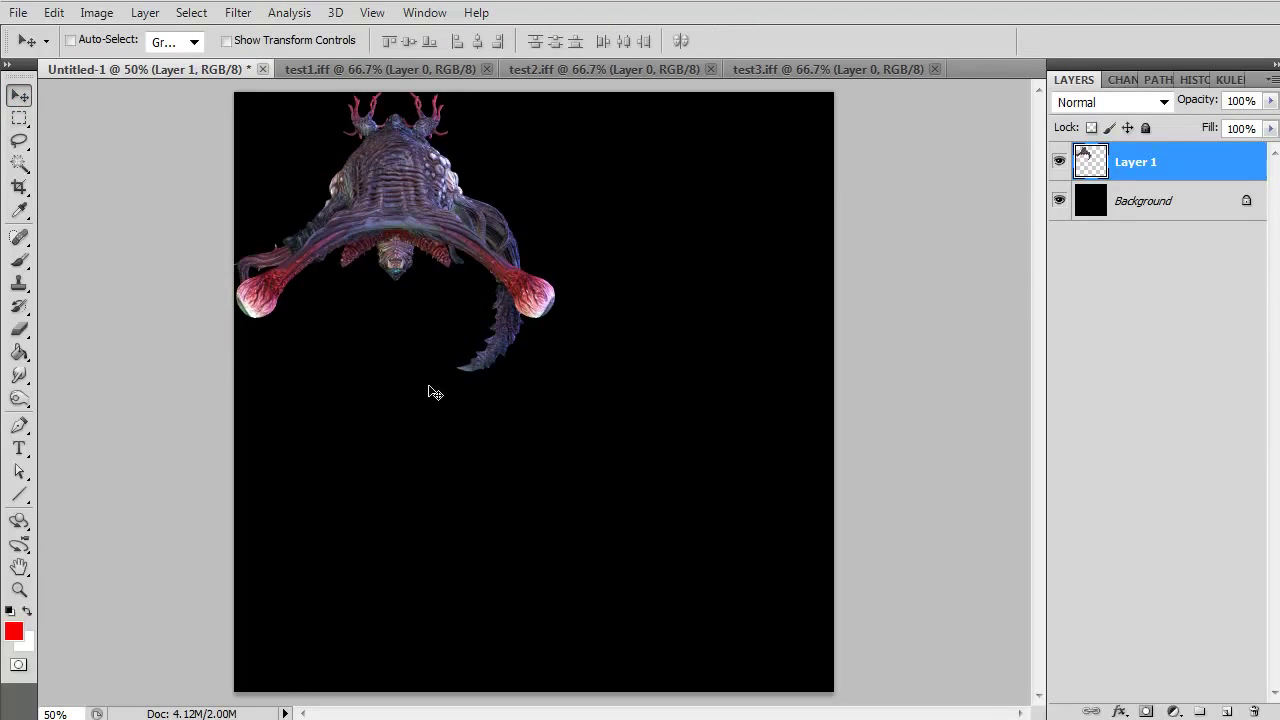
{"action": "key", "text": "Down"}
{"action": "key", "text": "Down"}
{"action": "key", "text": "Down"}
{"action": "key", "text": "Down"}
{"action": "key", "text": "Down"}
{"action": "key", "text": "Down"}
Cut the test1 creature, close test1 unsaved, and place it at the lower left
{"action": "left_click", "coordinate": [398, 72]}
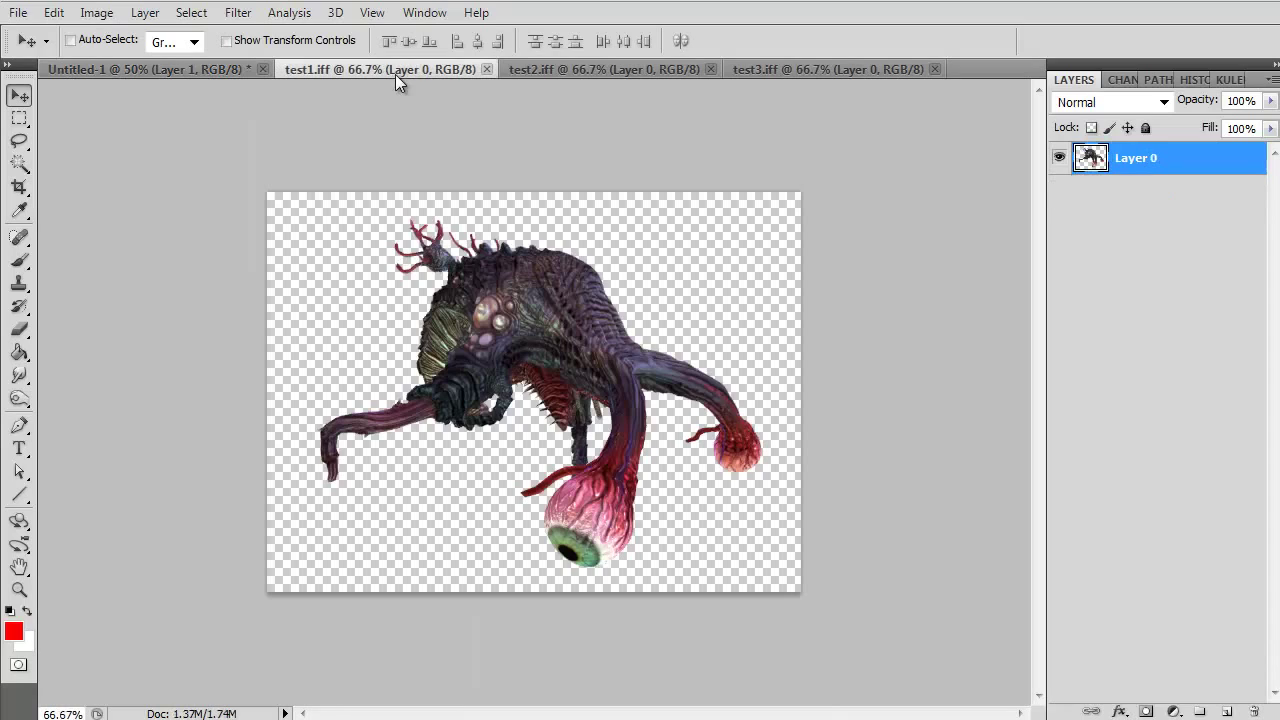
{"action": "key", "text": "ctrl+a"}
{"action": "key", "text": "ctrl+x"}
{"action": "key", "text": "ctrl+w"}
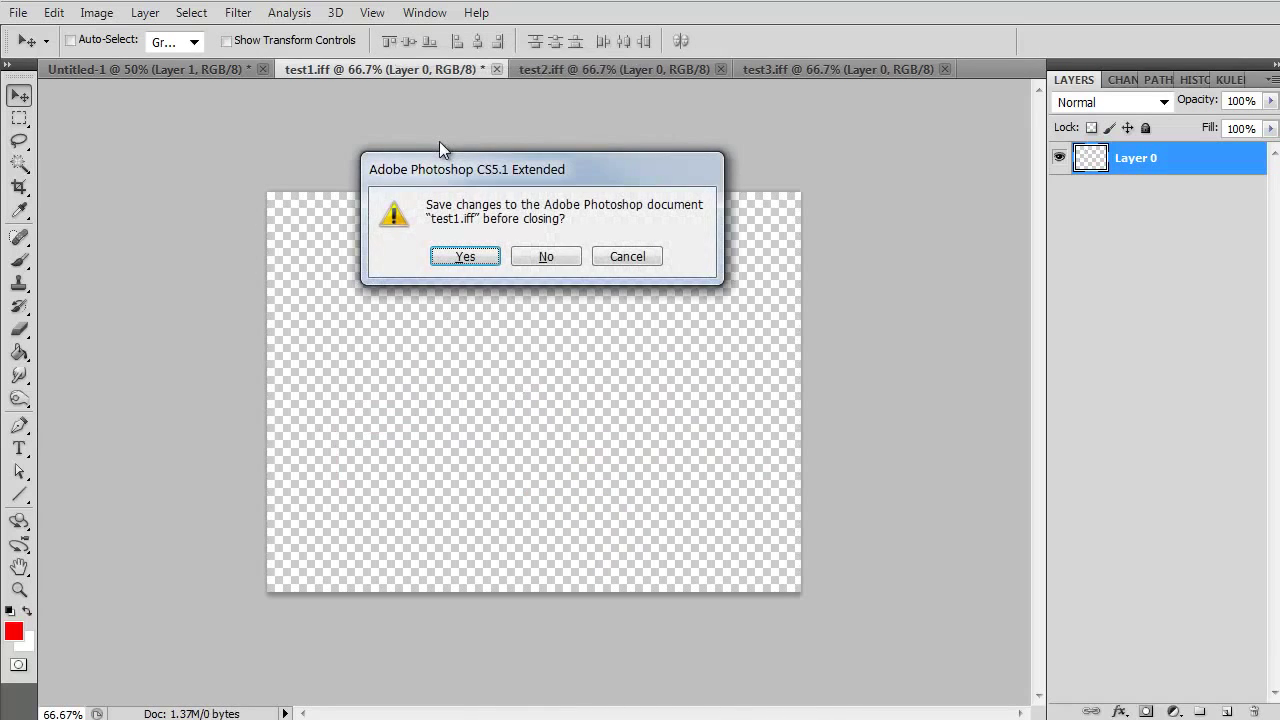
{"action": "left_click", "coordinate": [534, 260]}
{"action": "key", "text": "ctrl+v"}
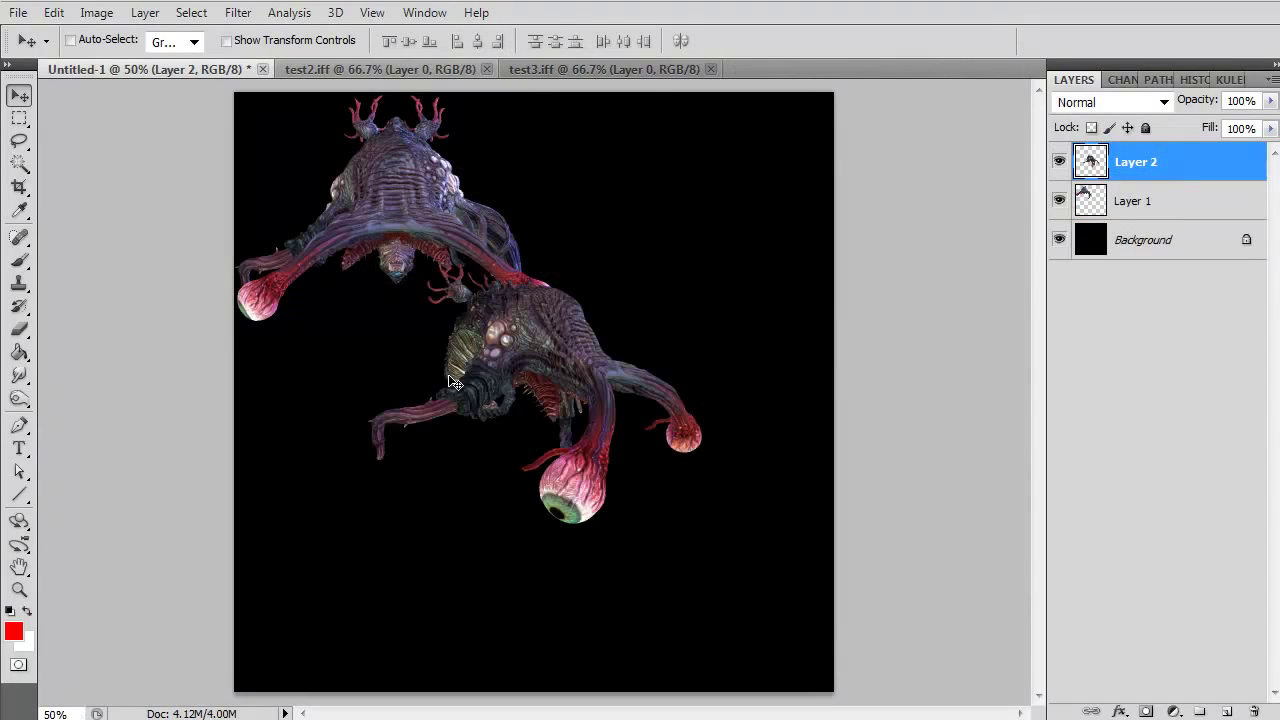
{"action": "mouse_move", "coordinate": [518, 336]}
{"action": "left_mouse_down"}
{"action": "mouse_move", "coordinate": [662, 195]}
{"action": "mouse_move", "coordinate": [373, 402]}
{"action": "mouse_move", "coordinate": [382, 408]}
{"action": "left_mouse_up"}
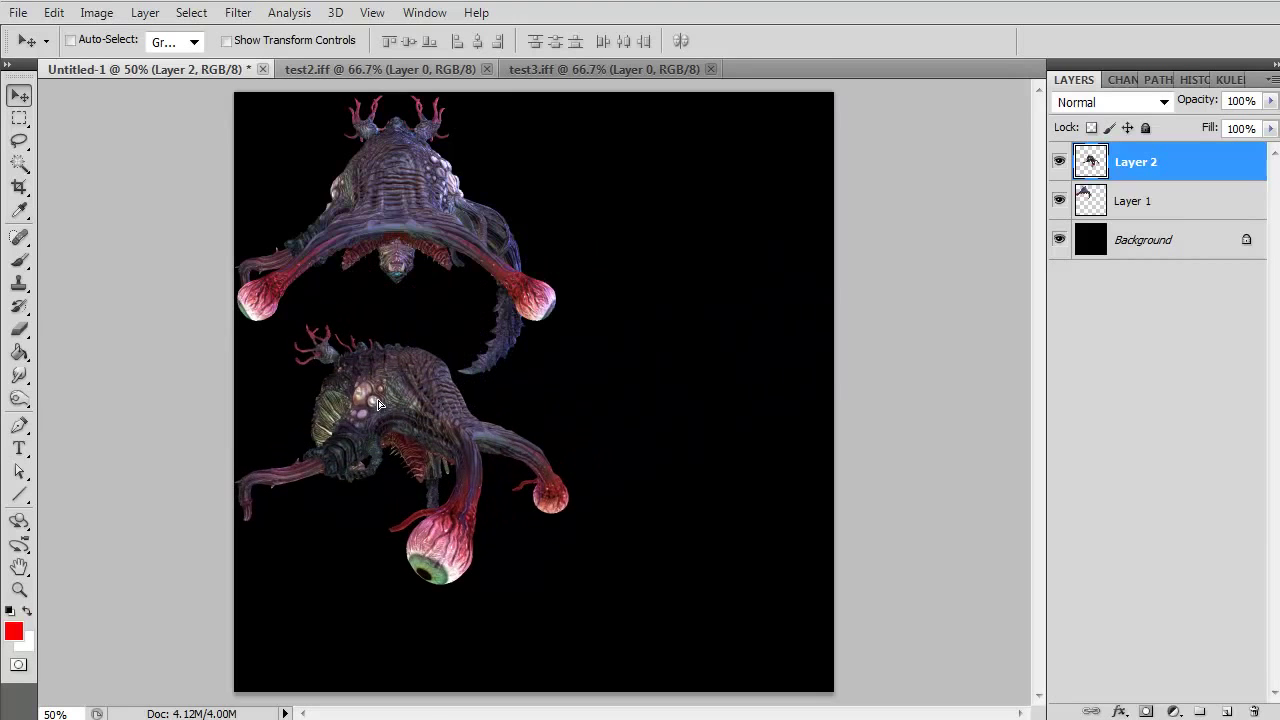
Close test2 unsaved and place the side-view creature at the upper right
{"action": "left_click", "coordinate": [329, 75]}
{"action": "key", "text": "ctrl+w"}
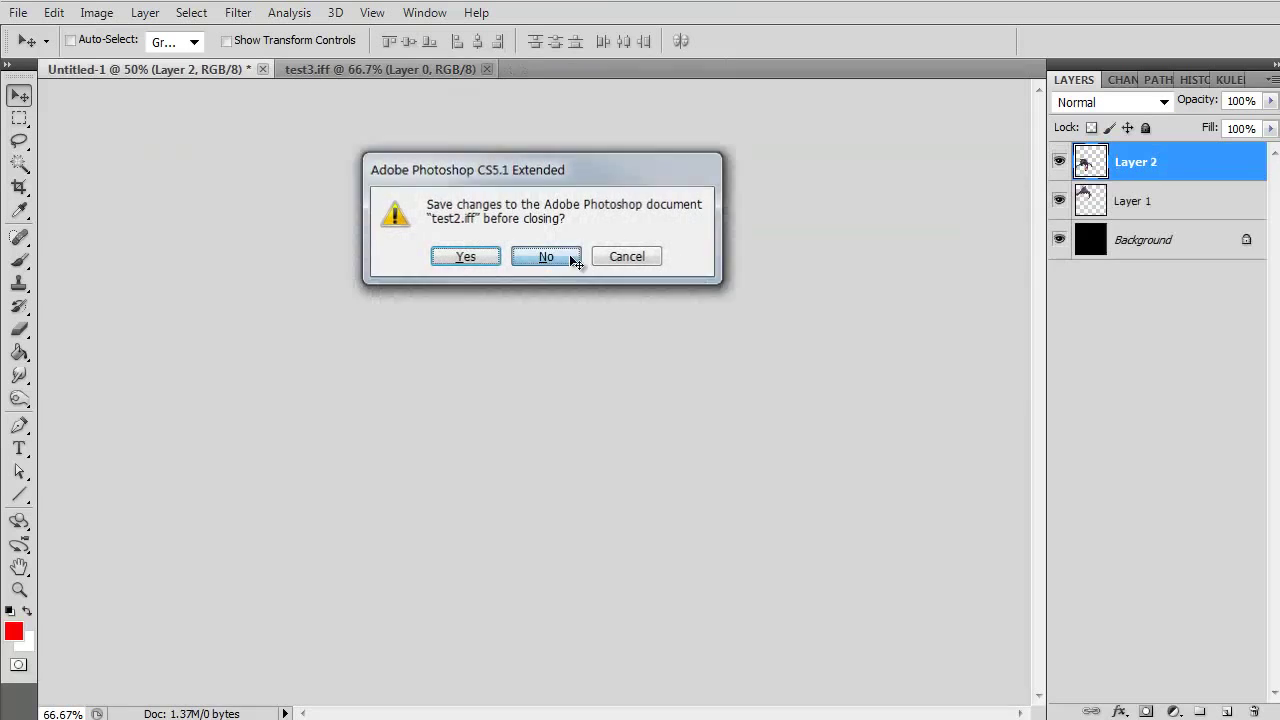
{"action": "left_click", "coordinate": [546, 256]}
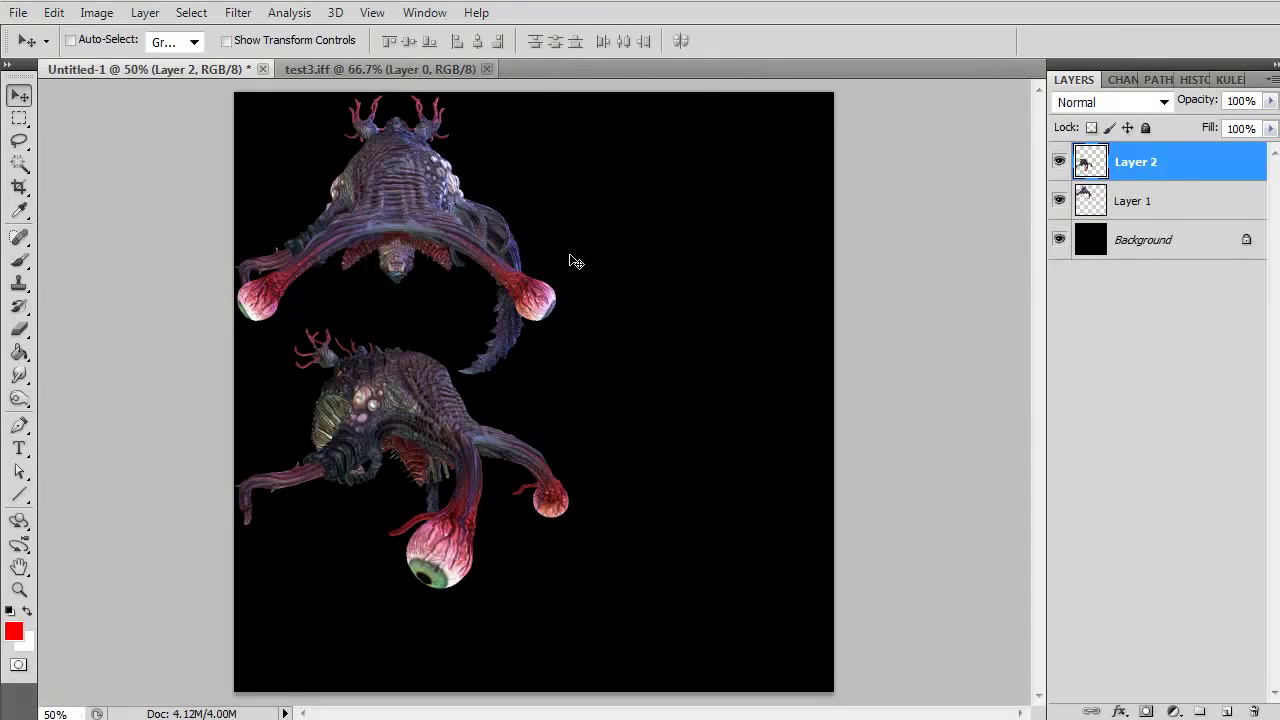
{"action": "key", "text": "ctrl+v"}
{"action": "left_click_drag", "start_coordinate": [545, 345], "coordinate": [718, 185]}
Cut the top-view creature from test3, close it unsaved, and place it lower right
{"action": "left_click", "coordinate": [309, 65]}
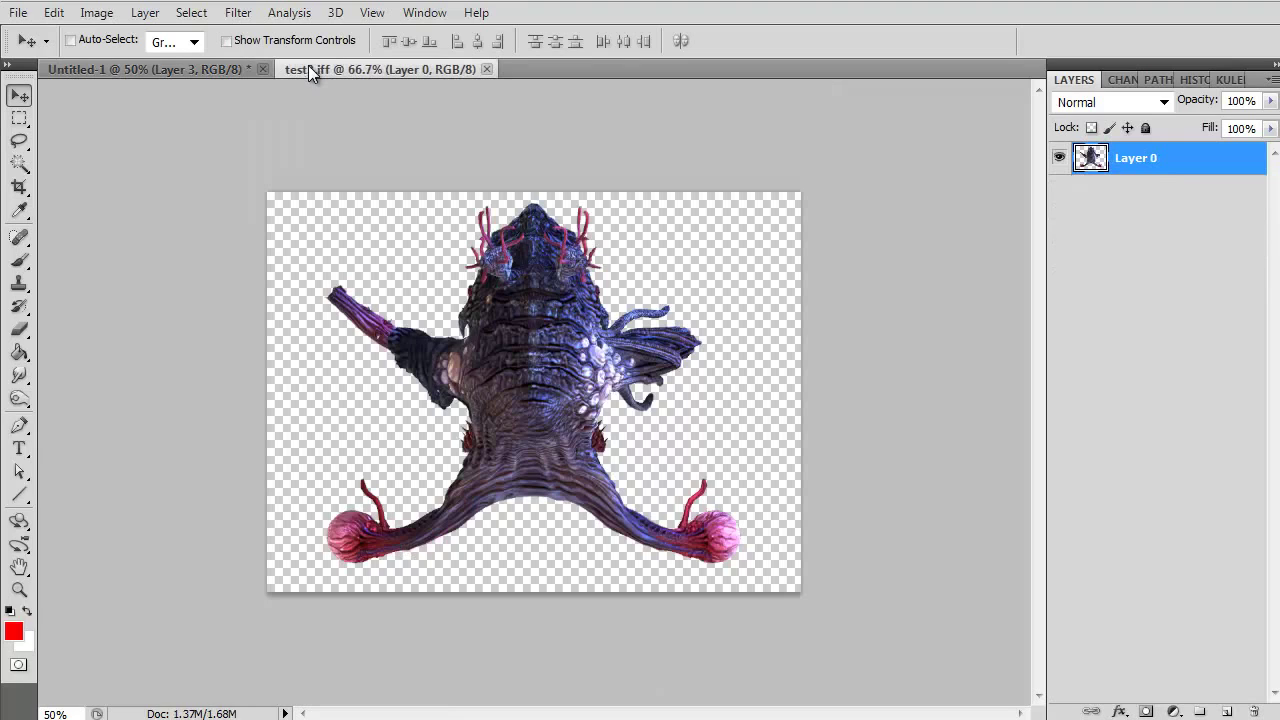
{"action": "key", "text": "ctrl+a"}
{"action": "key", "text": "ctrl+x"}
{"action": "key", "text": "ctrl+w"}
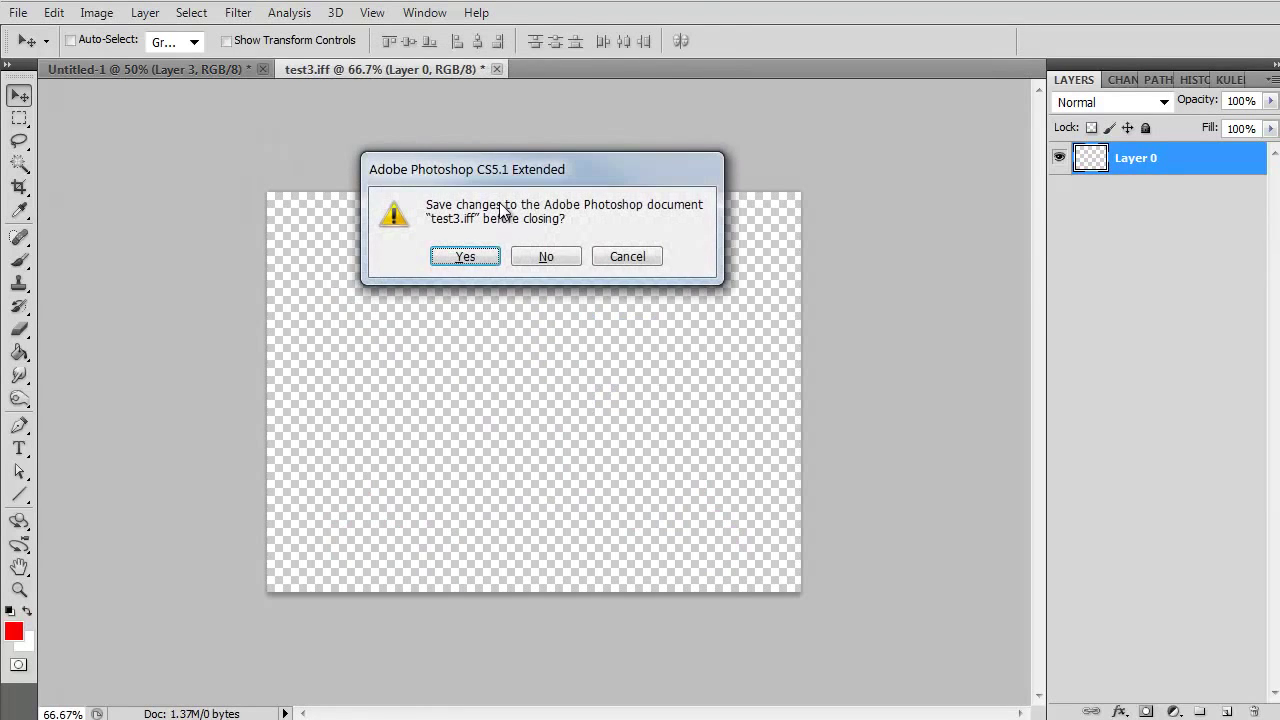
{"action": "left_click", "coordinate": [543, 256]}
{"action": "key", "text": "ctrl+v"}
{"action": "left_click_drag", "start_coordinate": [505, 385], "coordinate": [661, 472]}
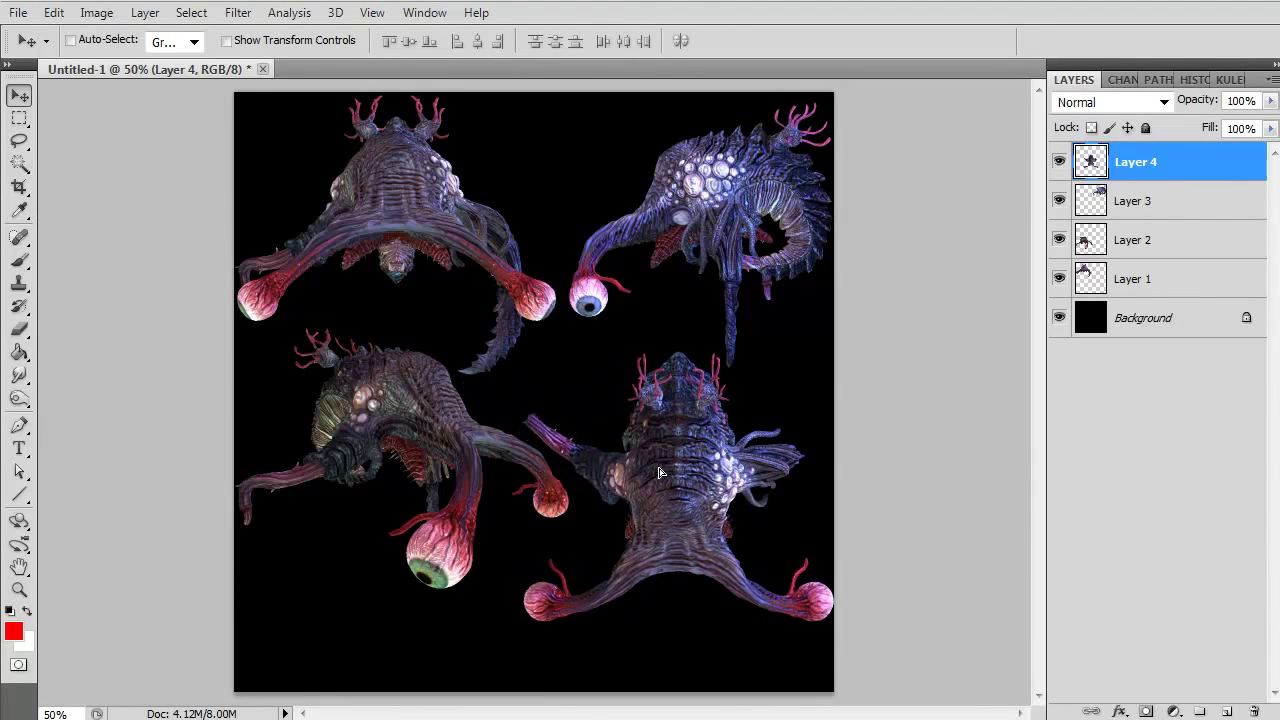